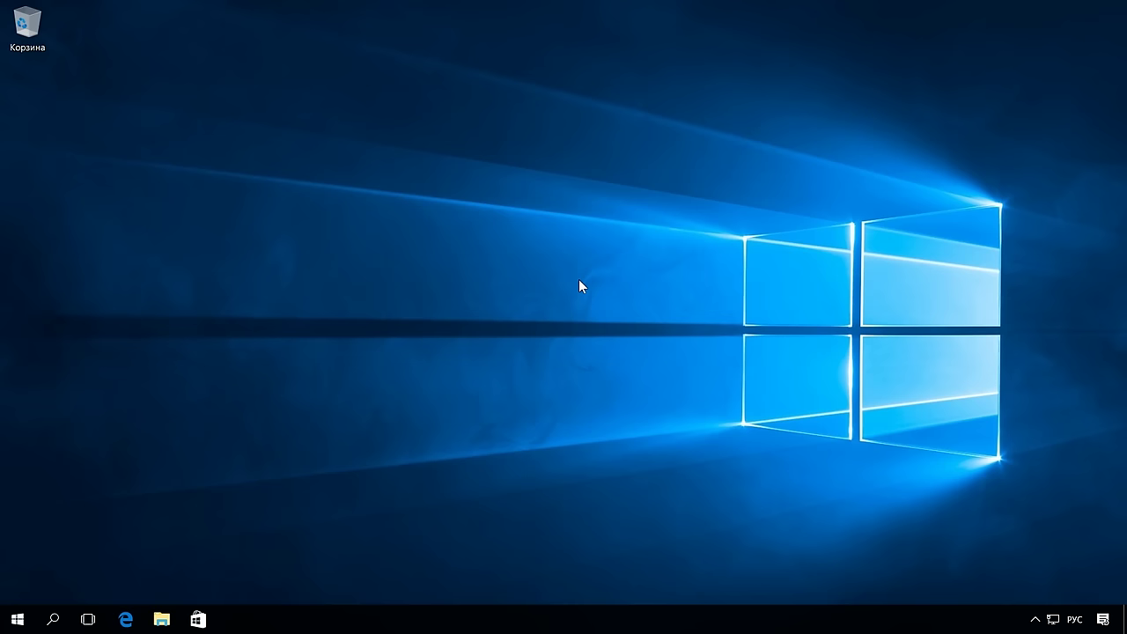
Examine the files stored in the Документы folder in File Explorer
key(super+e)
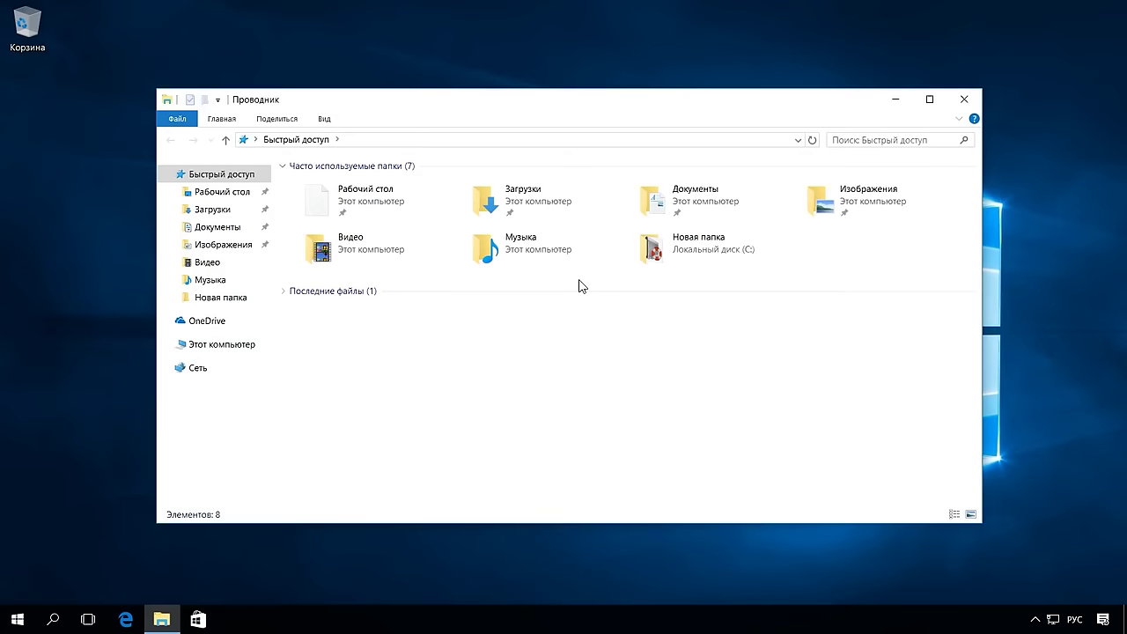
click(225, 226)
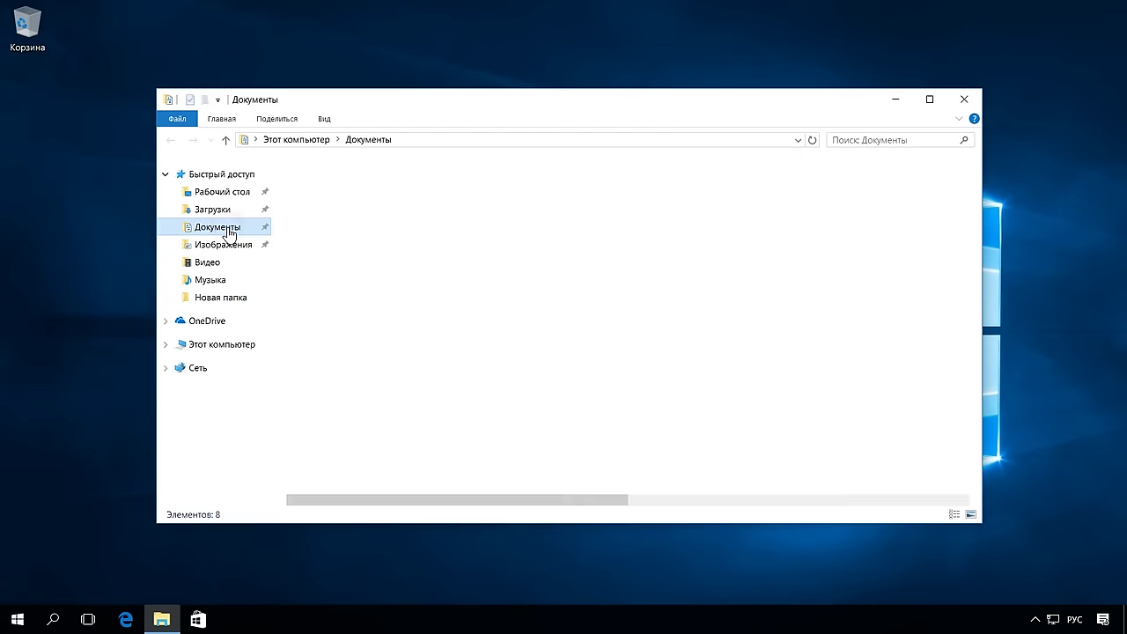
scroll(405, 276, down, 2)
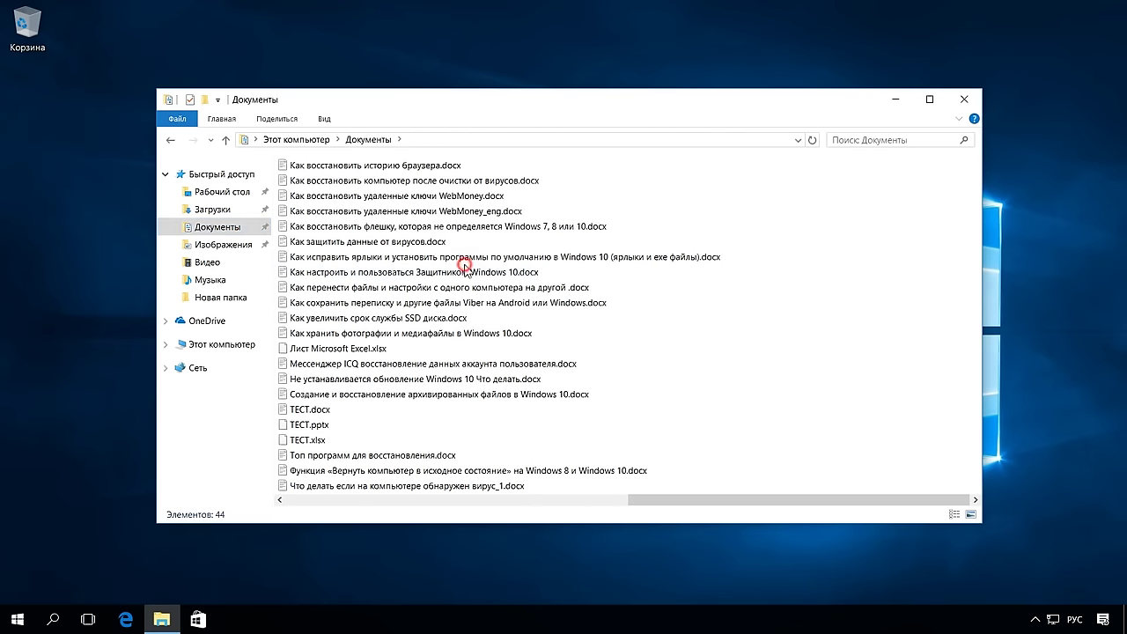
scroll(440, 275, up, 2)
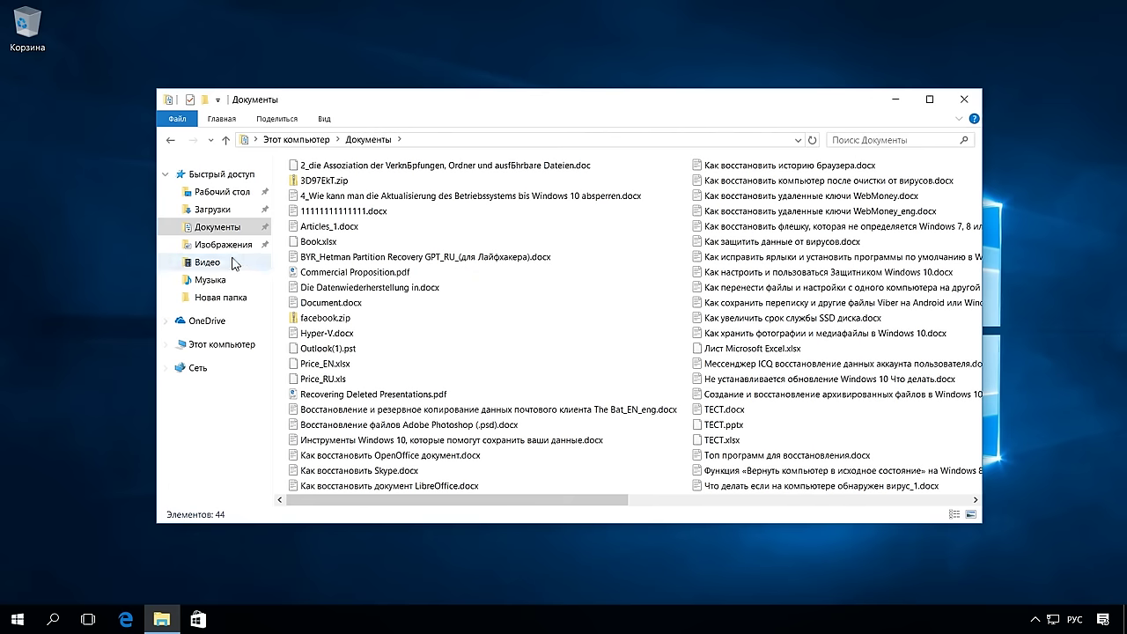
Look through the images in the Картинки subfolder of Изображения and close the File Explorer window
click(227, 246)
double_click(401, 205)
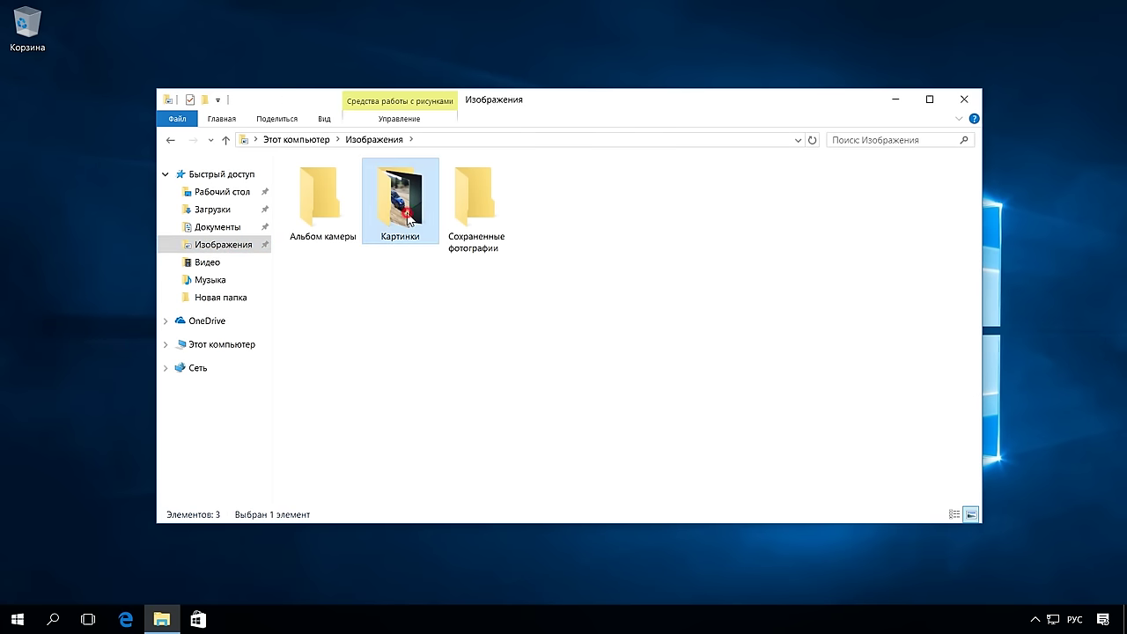
scroll(528, 290, down, 10)
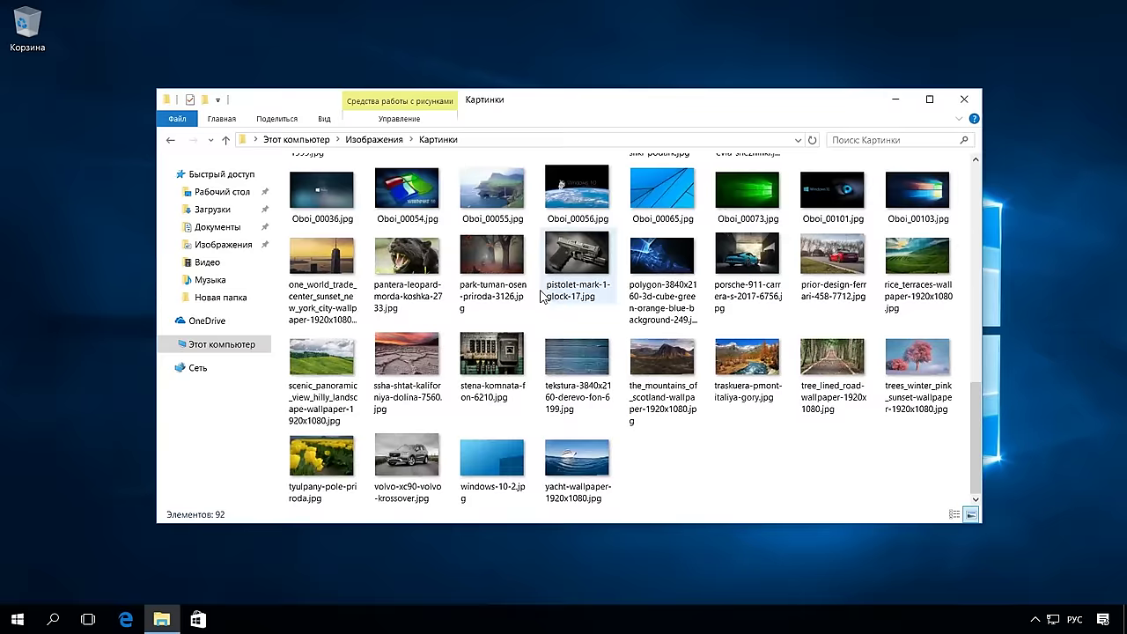
scroll(543, 296, up, 8)
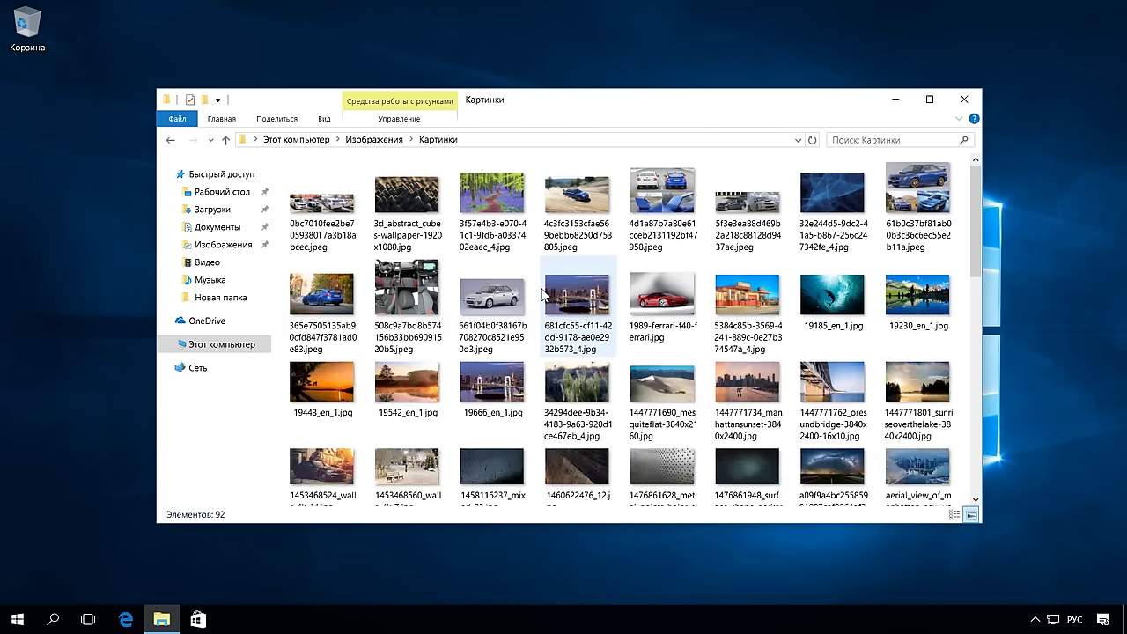
click(969, 102)
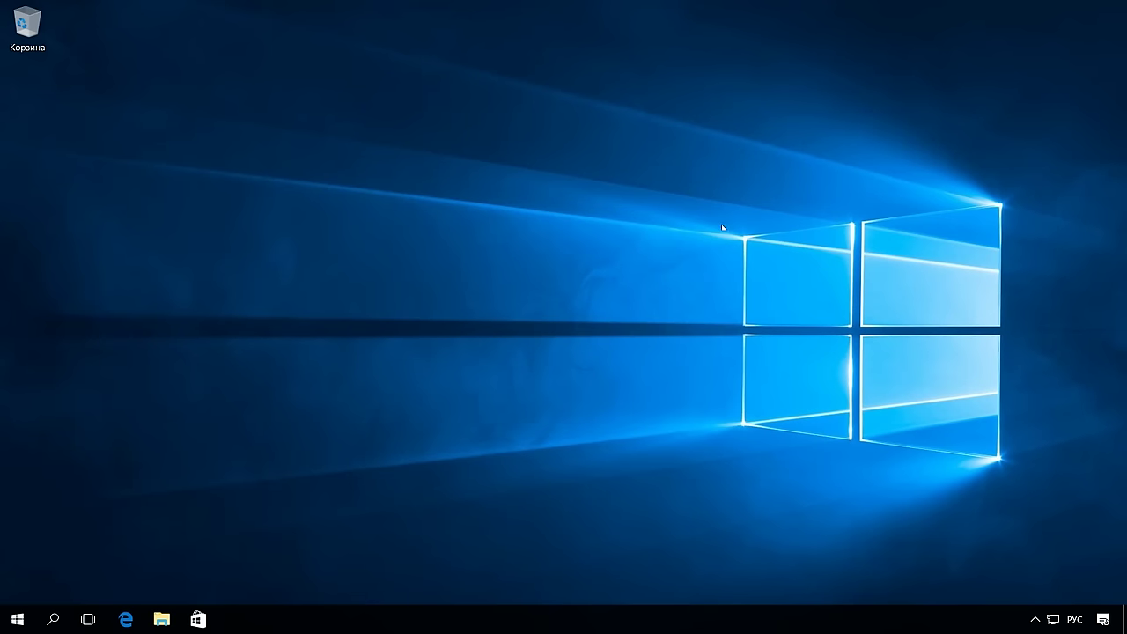
Open the Восстановление page of Обновление и безопасность in Windows settings
click(13, 619)
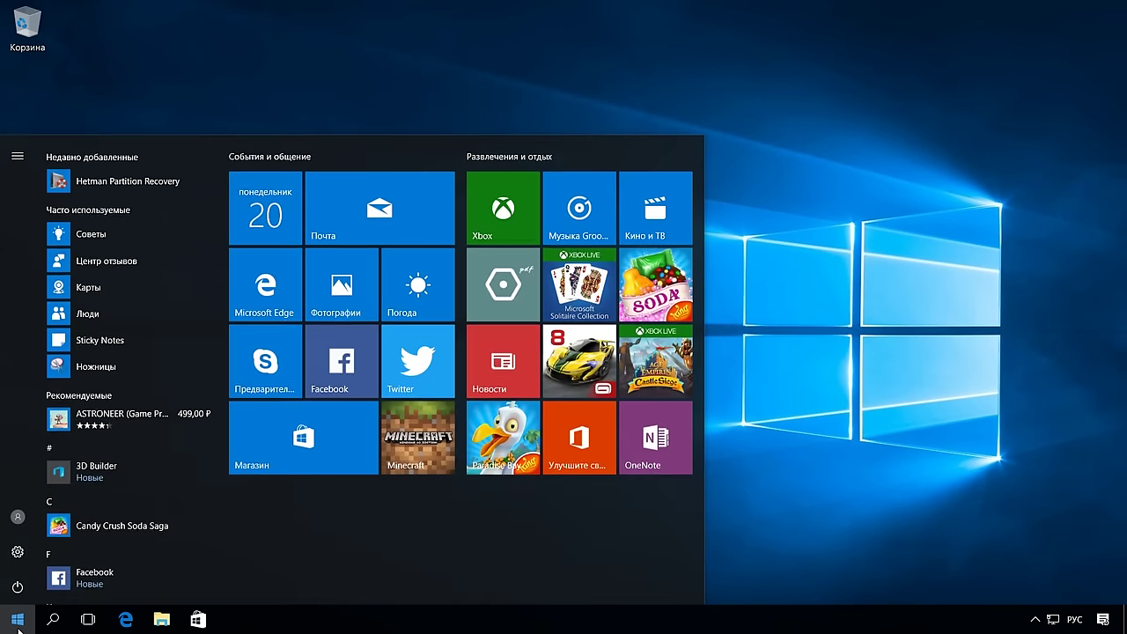
click(16, 555)
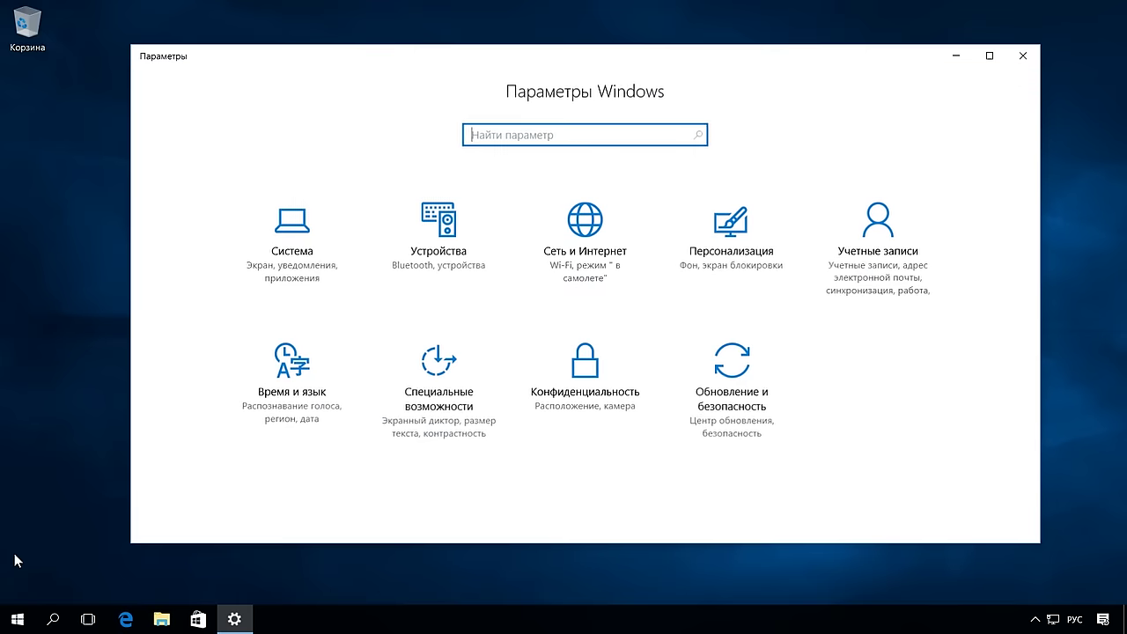
click(727, 396)
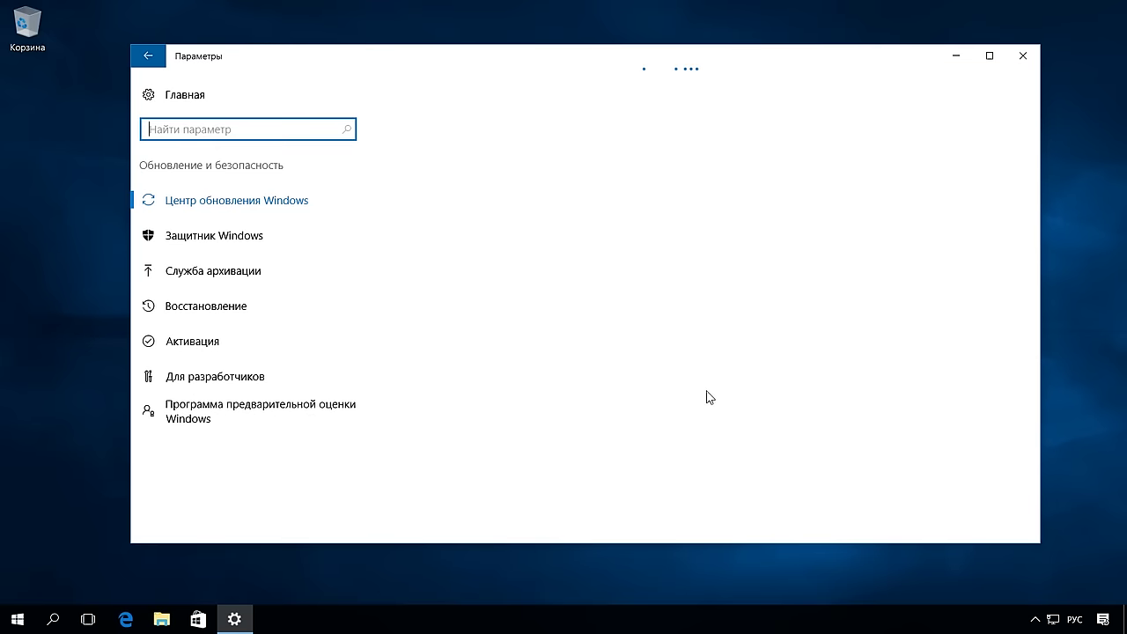
click(230, 311)
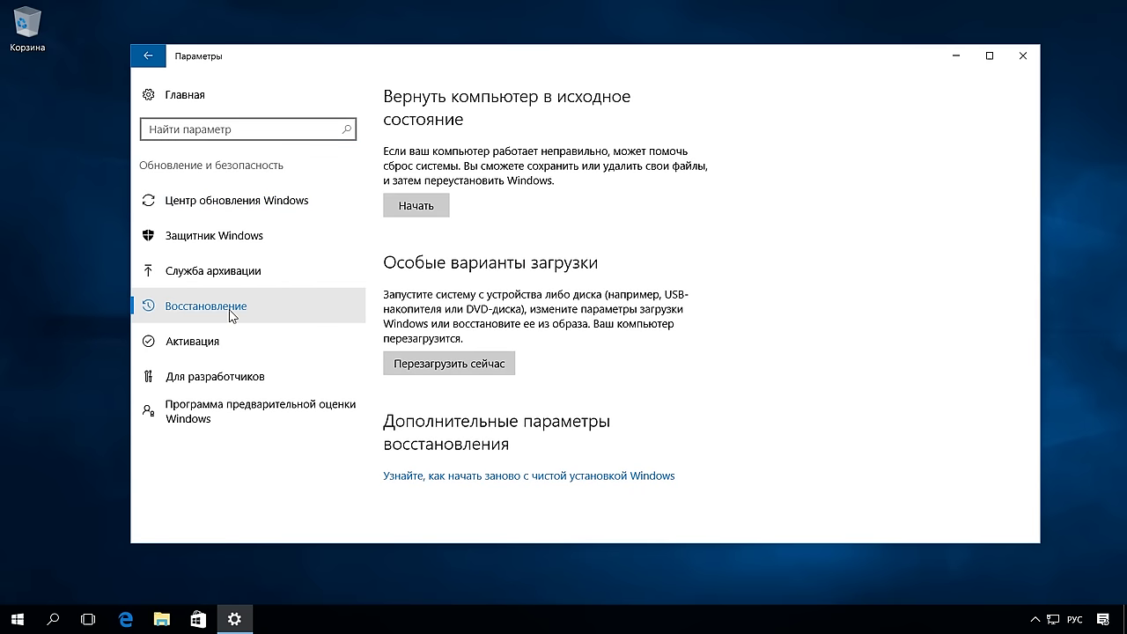
Start resetting the computer to its original state with the Удалить все option and confirm continuing
click(438, 210)
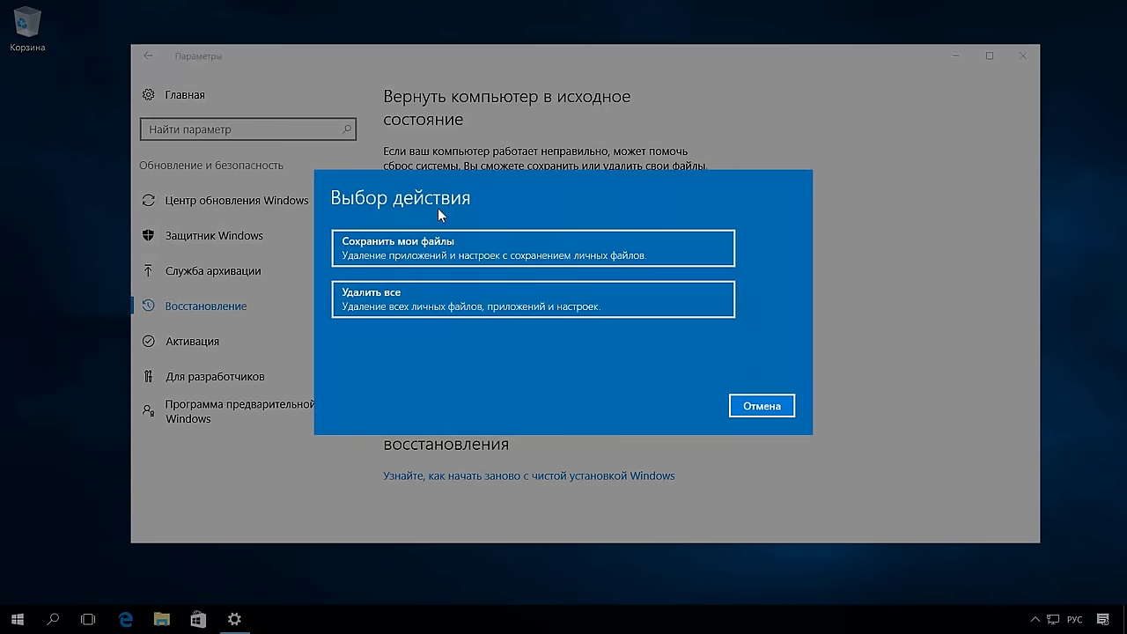
click(474, 306)
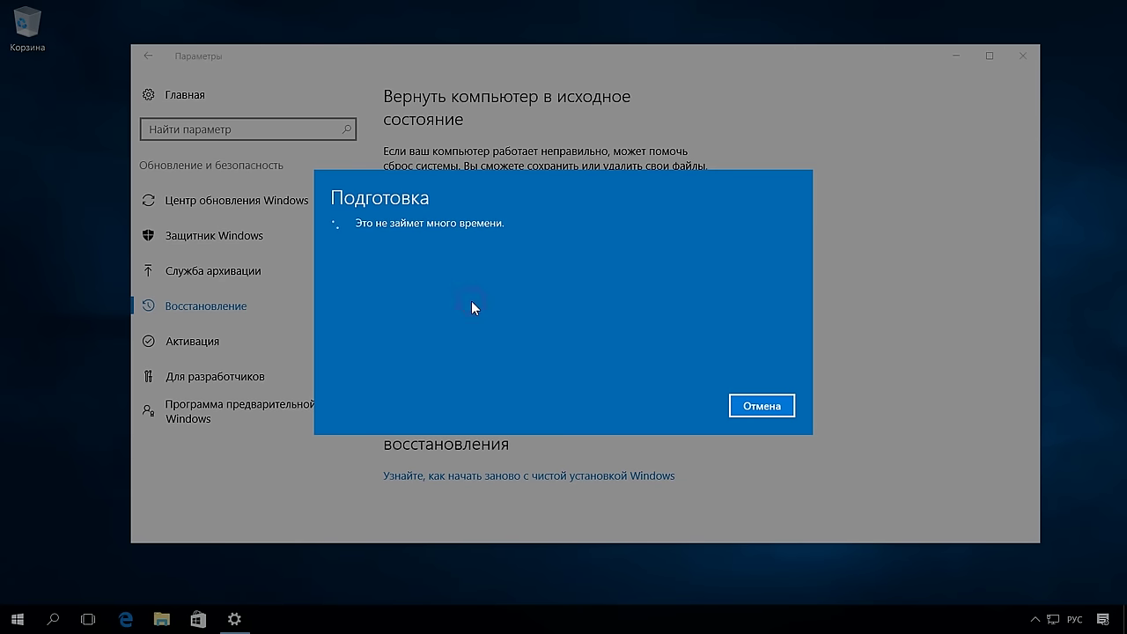
click(496, 265)
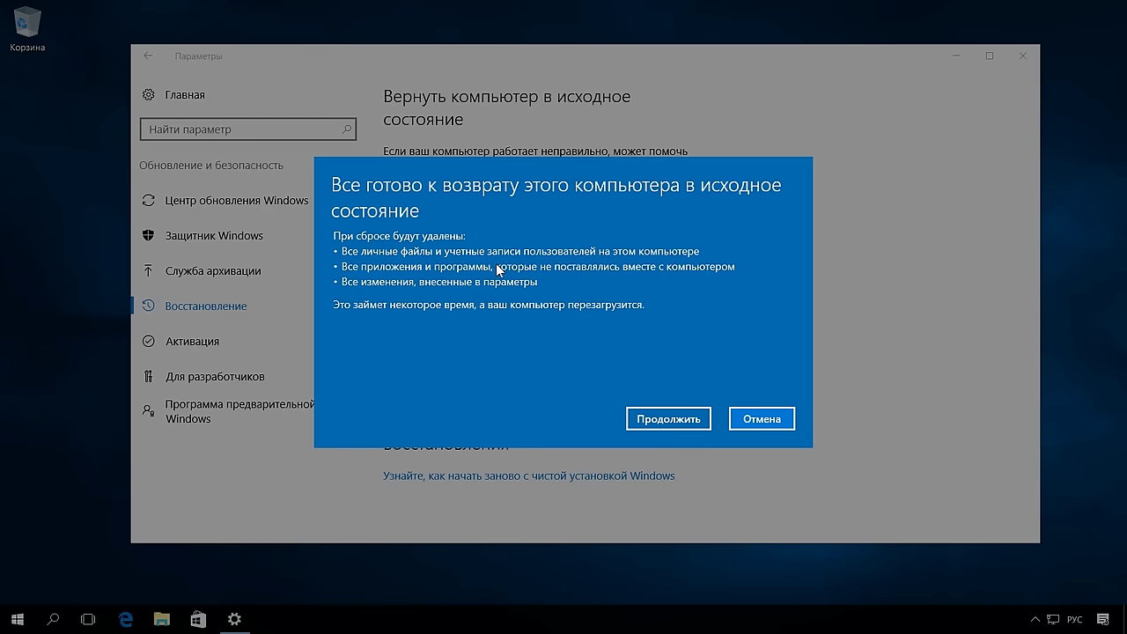
click(673, 422)
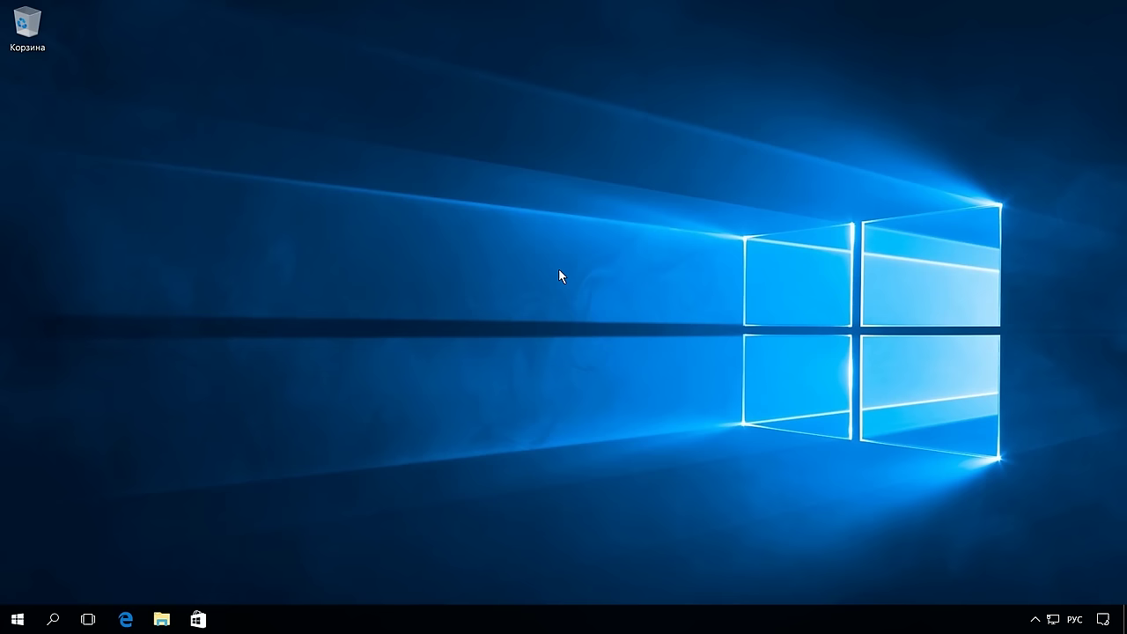
Check the contents of the Документы and Изображения folders after the reset, and close File Explorer
key(super+e)
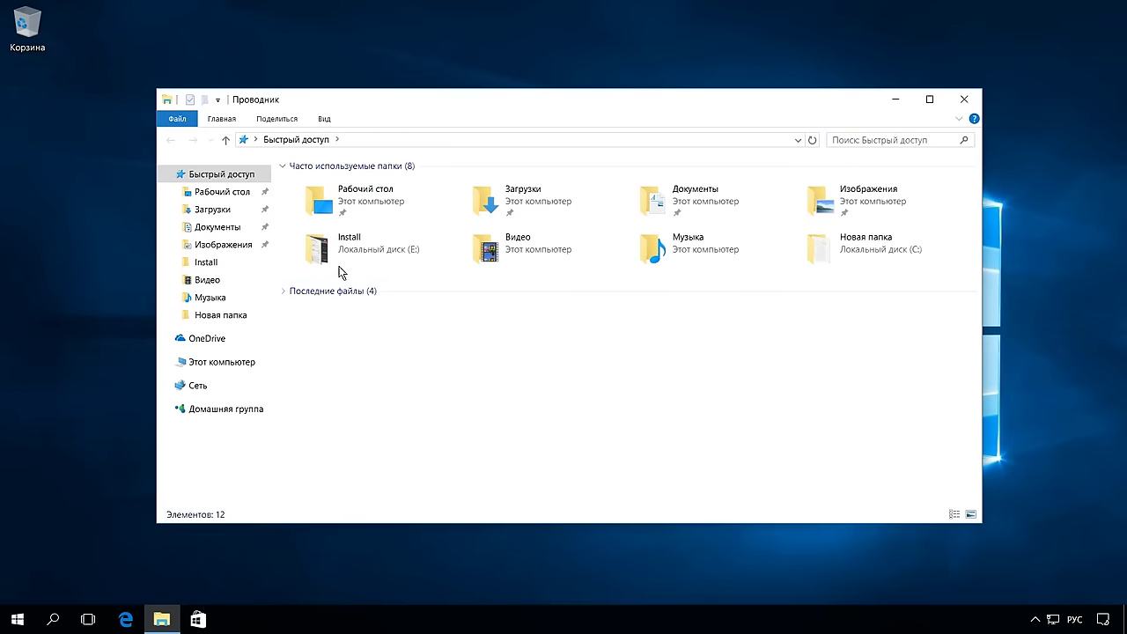
click(218, 226)
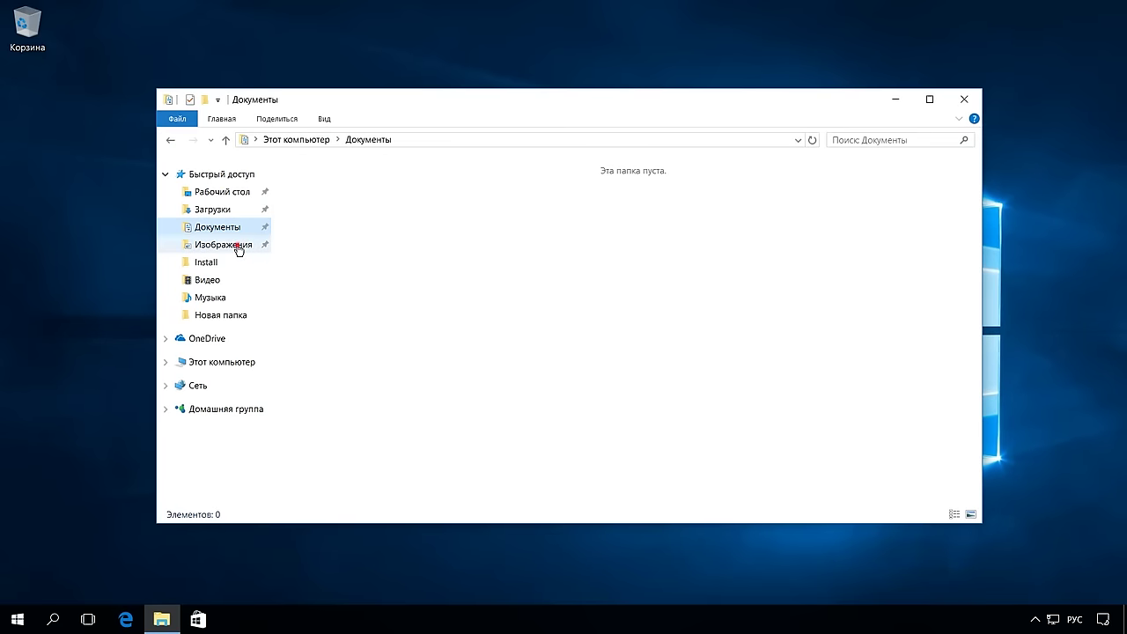
click(236, 244)
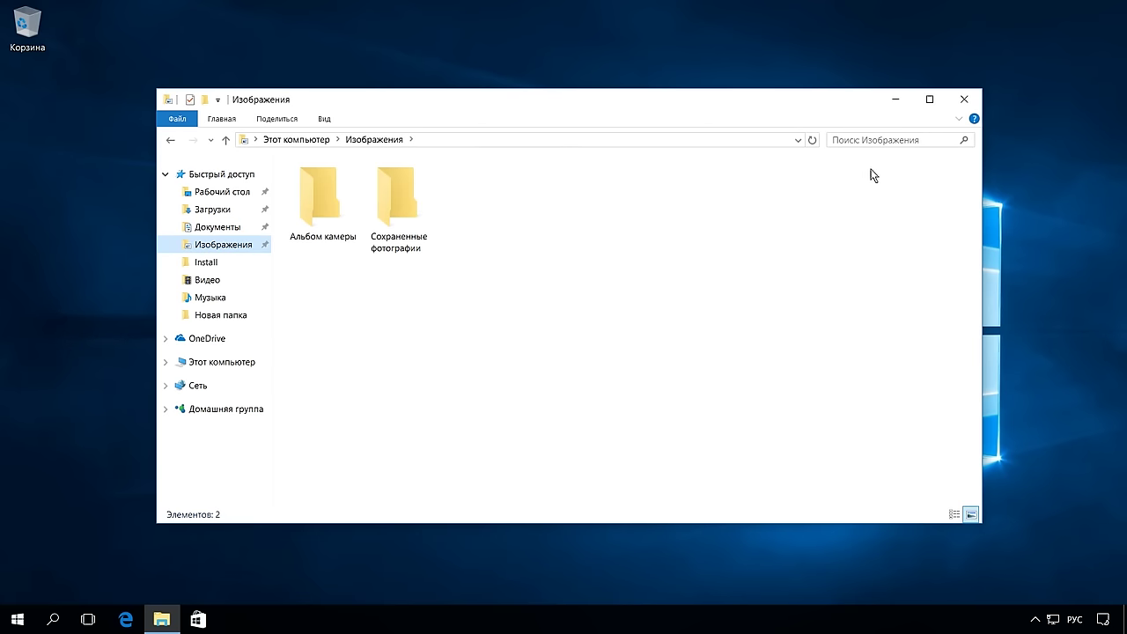
click(957, 104)
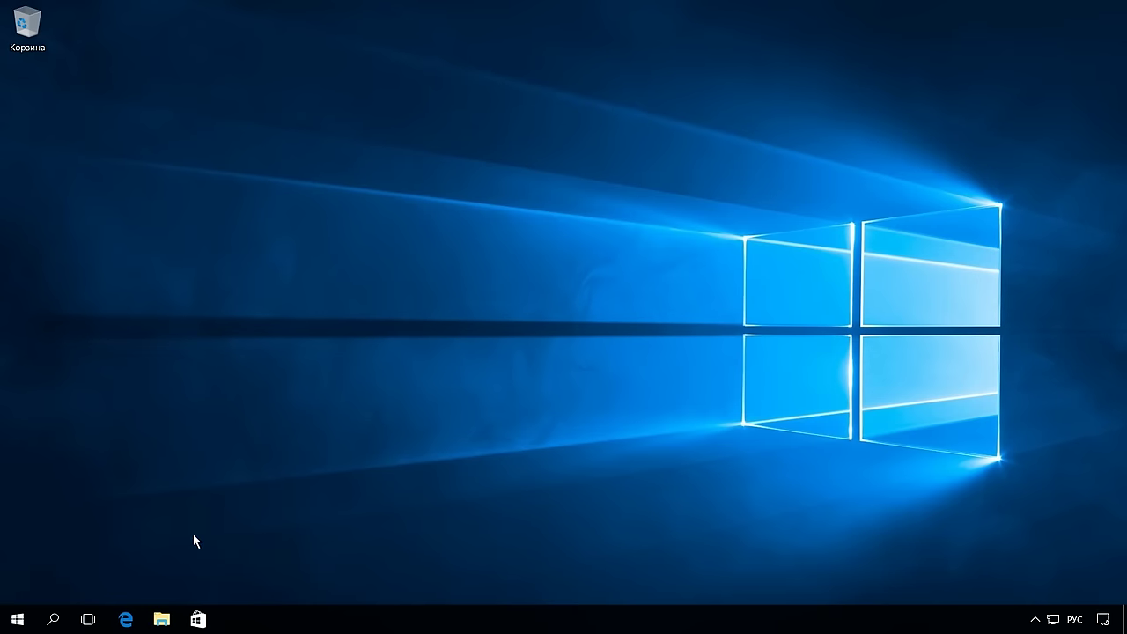
Open the website hetmanrecovery.com in Microsoft Edge
click(126, 620)
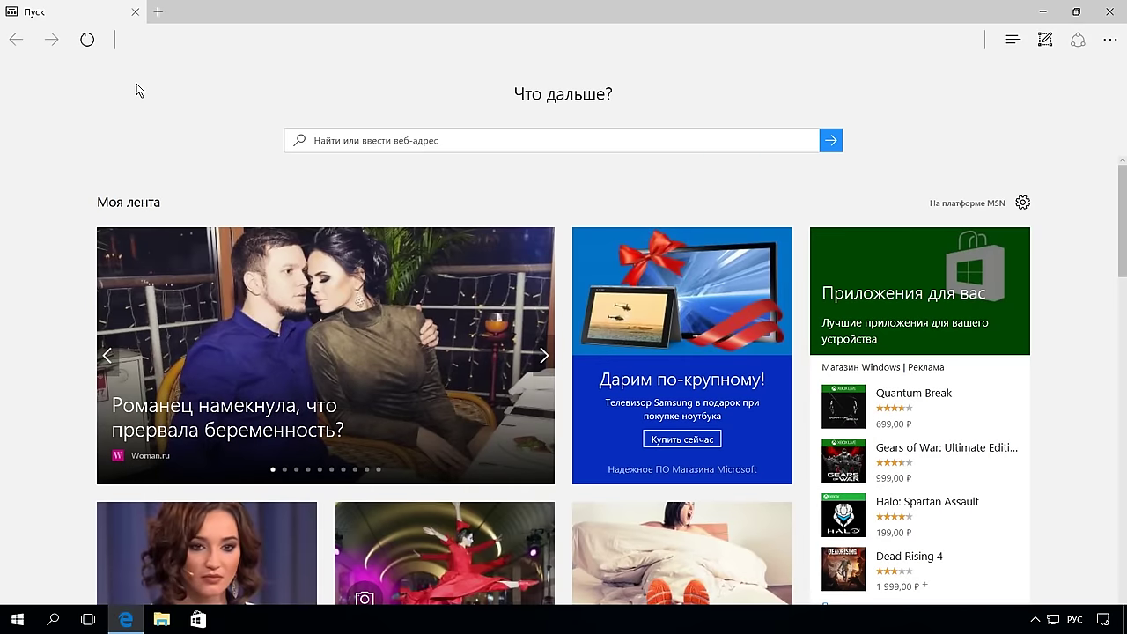
click(136, 45)
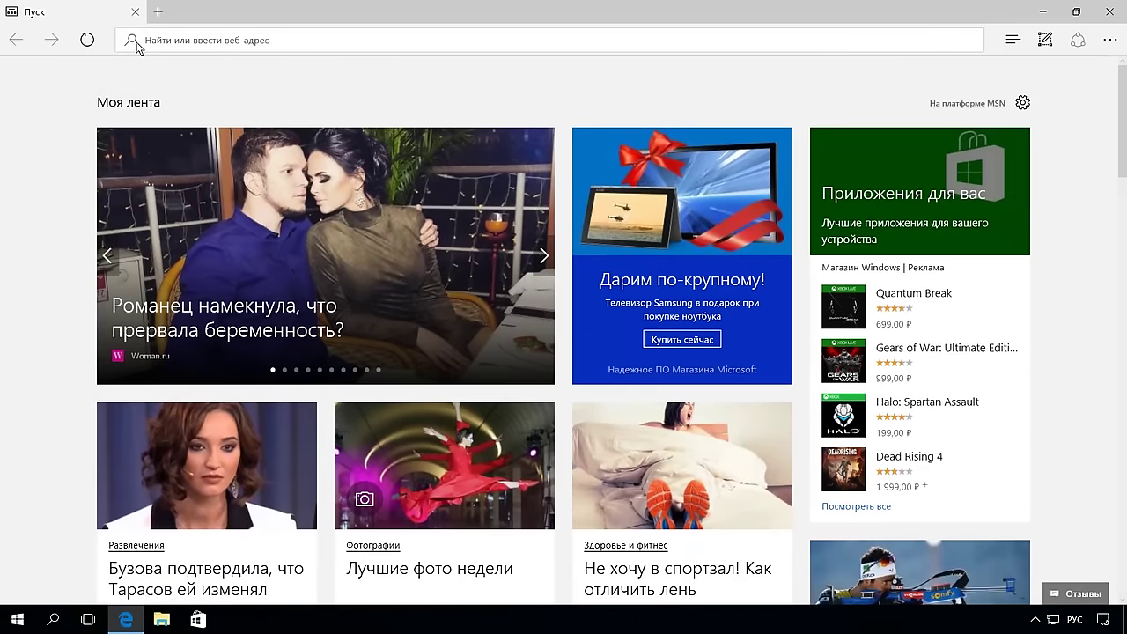
text(hetmanrecovery.com/)
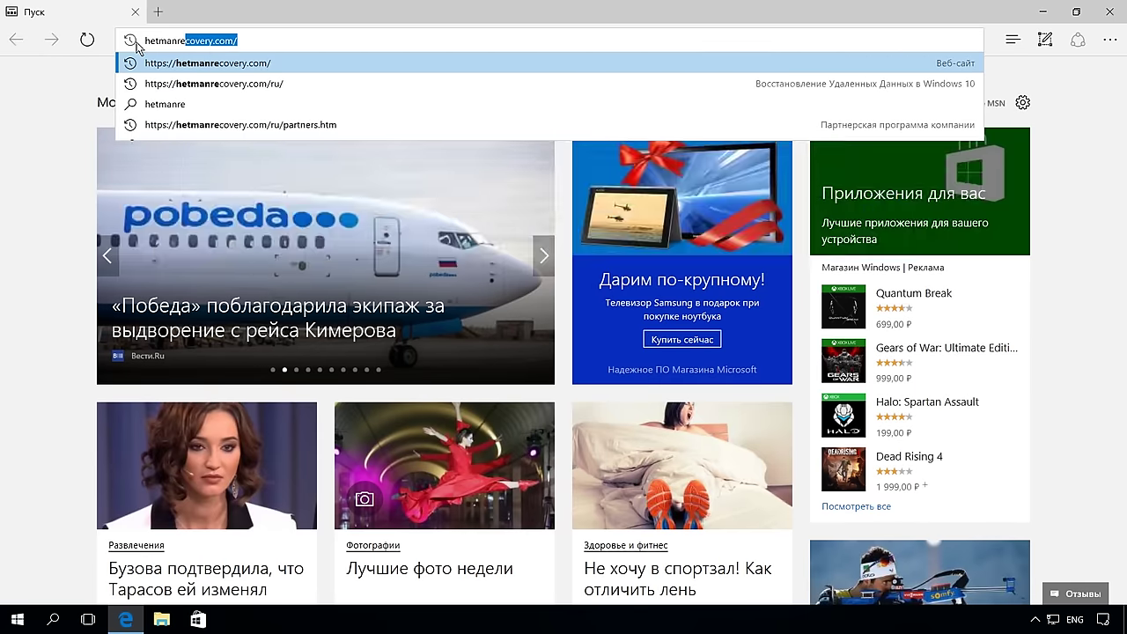
key(Return)
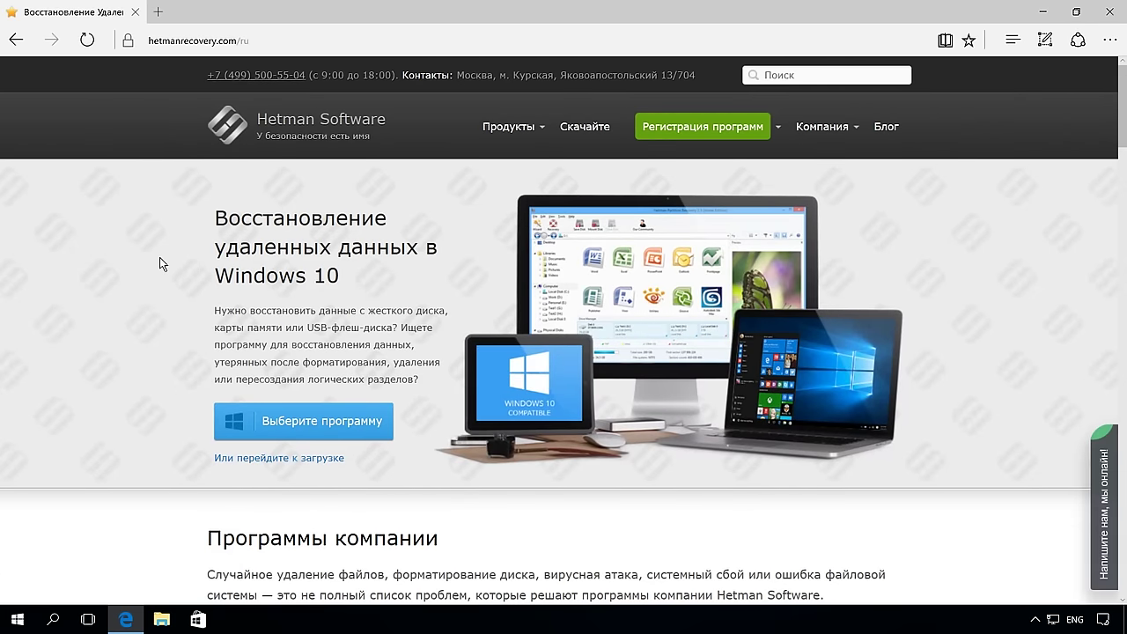
Open the page of hard drive data recovery programs from the site's home page
scroll(159, 263, down, 1)
scroll(159, 259, down, 2)
click(286, 405)
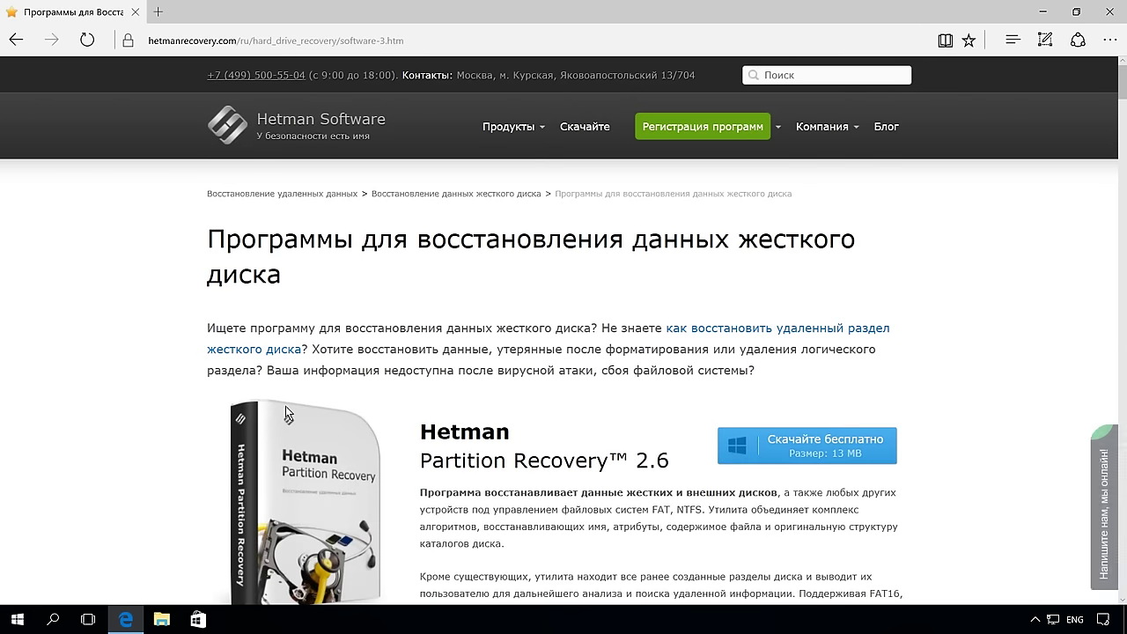
Download hetman_partition_recovery.exe, saving it to Рабочий стол, and minimize the browser
click(784, 451)
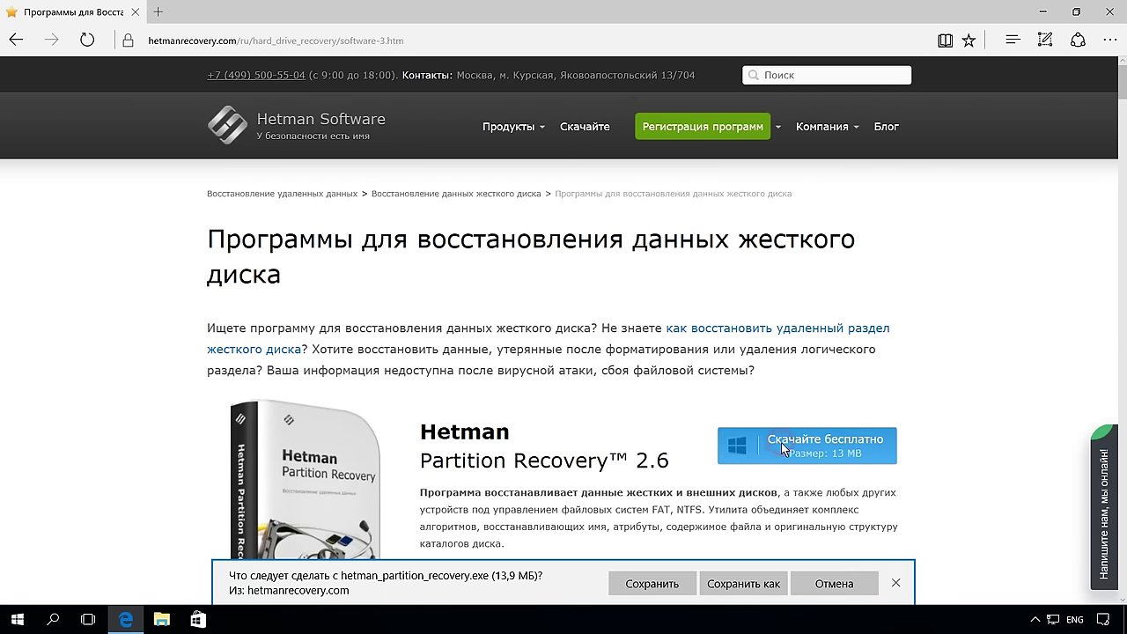
click(764, 584)
click(72, 110)
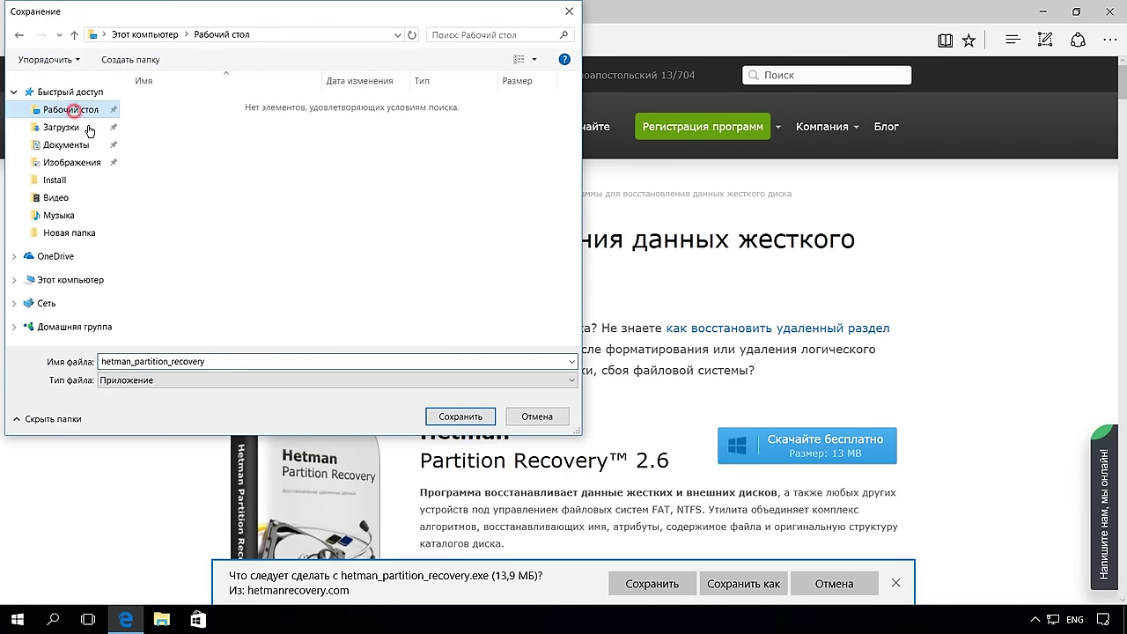
click(460, 416)
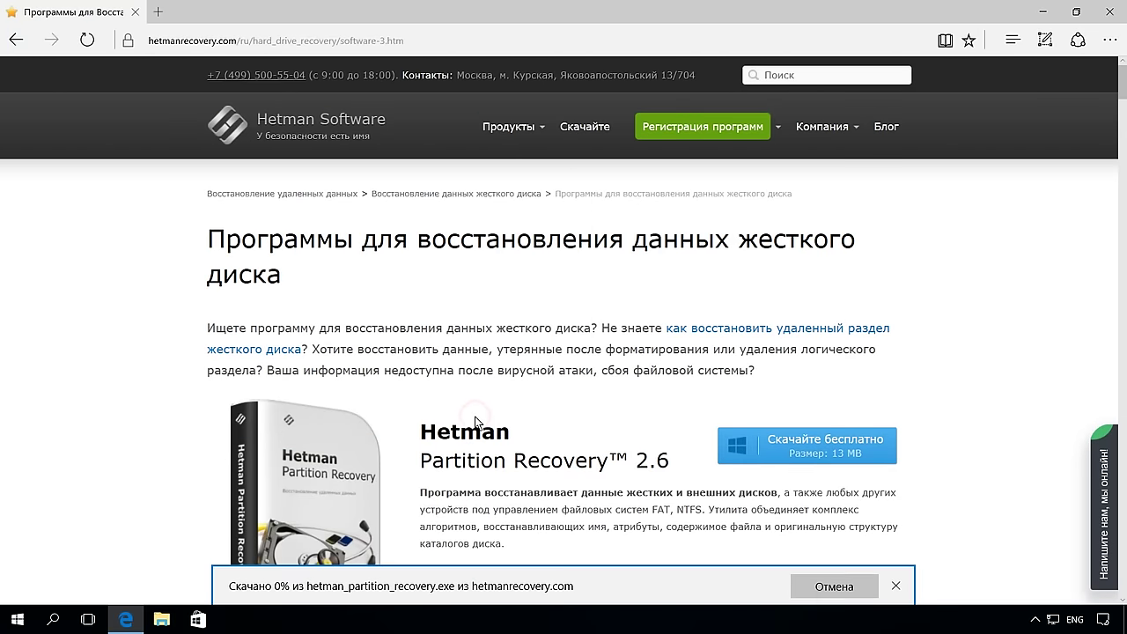
click(1043, 12)
Launch Hetman Partition Recovery, dismiss the welcome wizard, and run a full analysis (Полный анализ) of Локальный диск (C:)
double_click(34, 181)
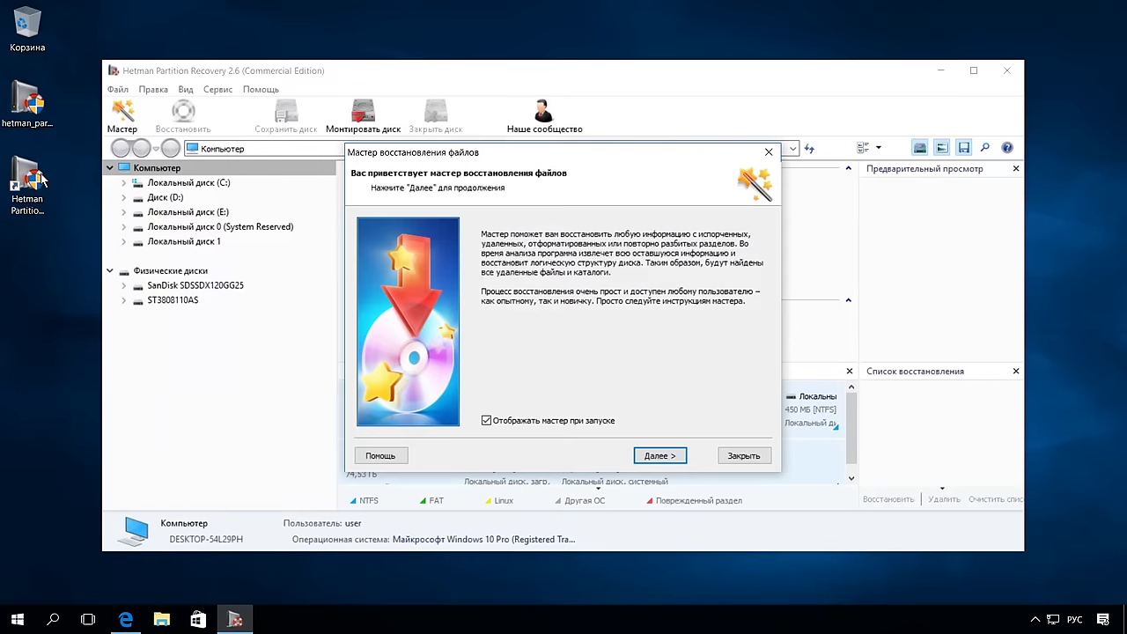
click(738, 456)
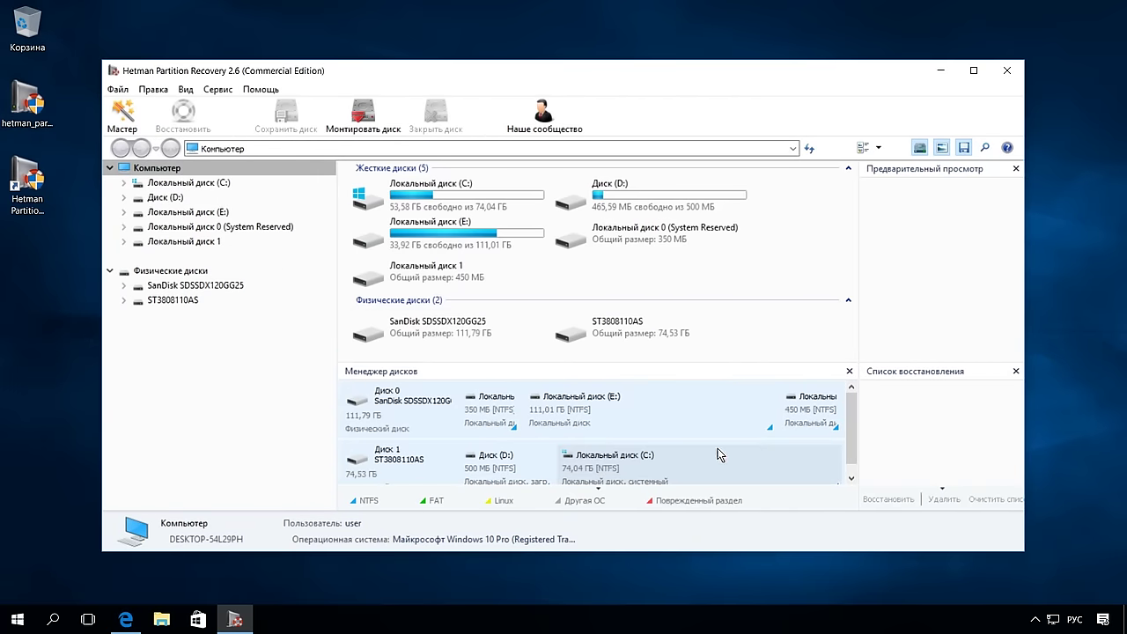
double_click(221, 184)
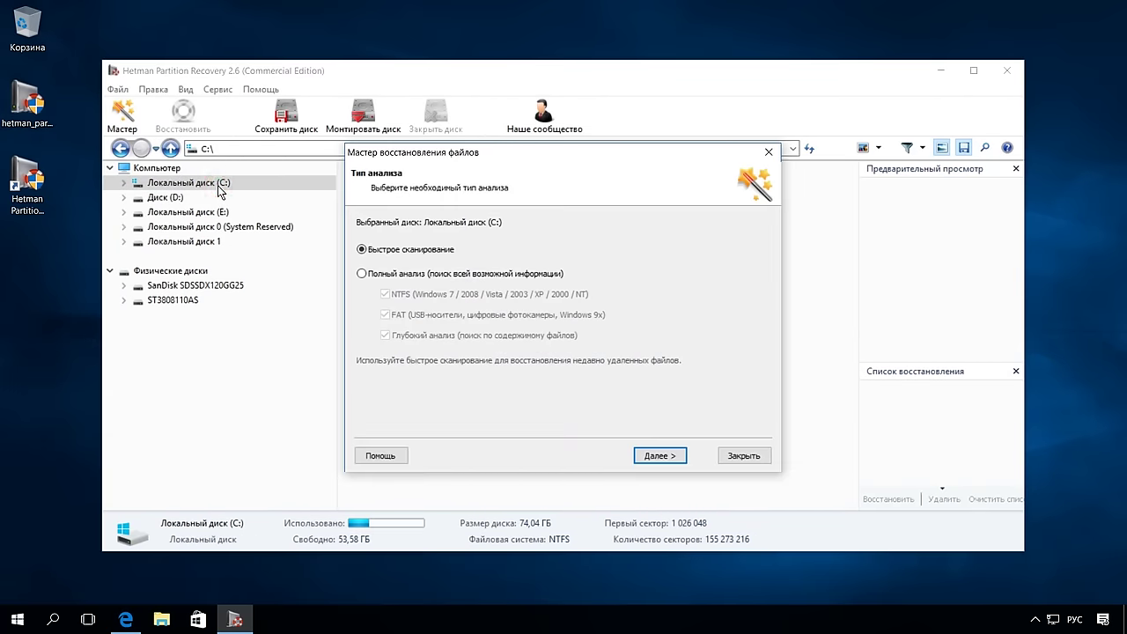
click(420, 277)
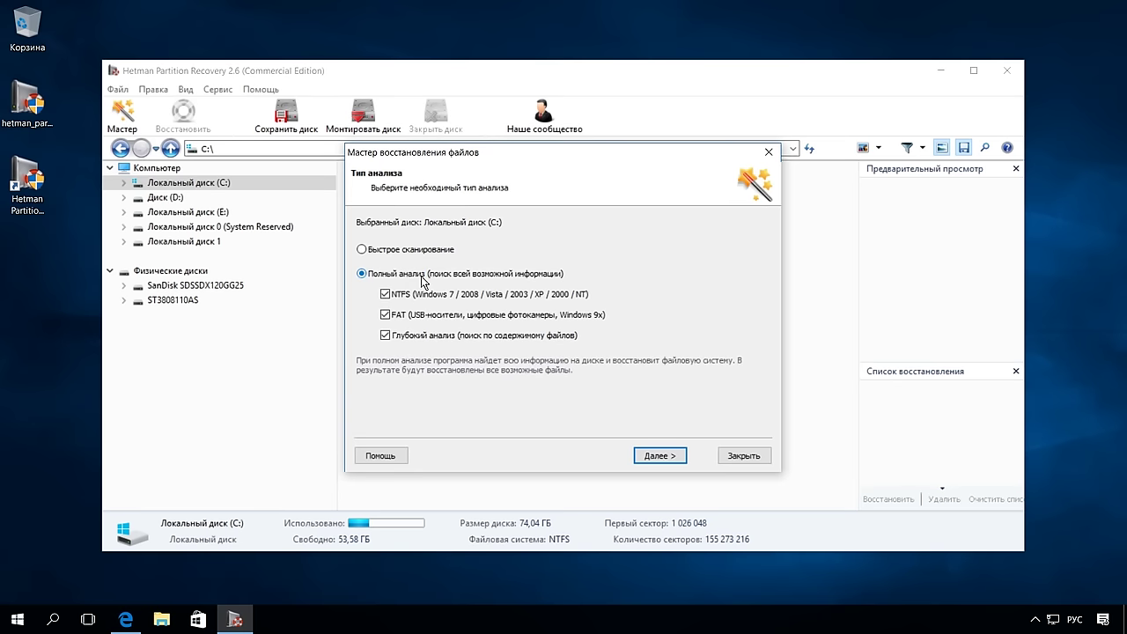
click(662, 458)
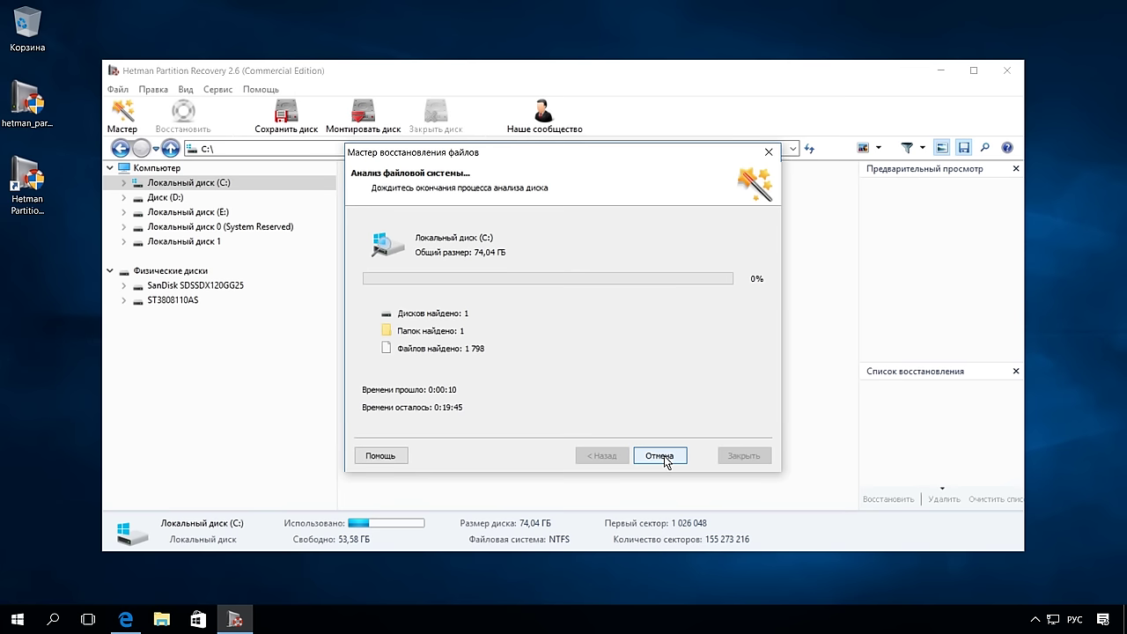
click(659, 456)
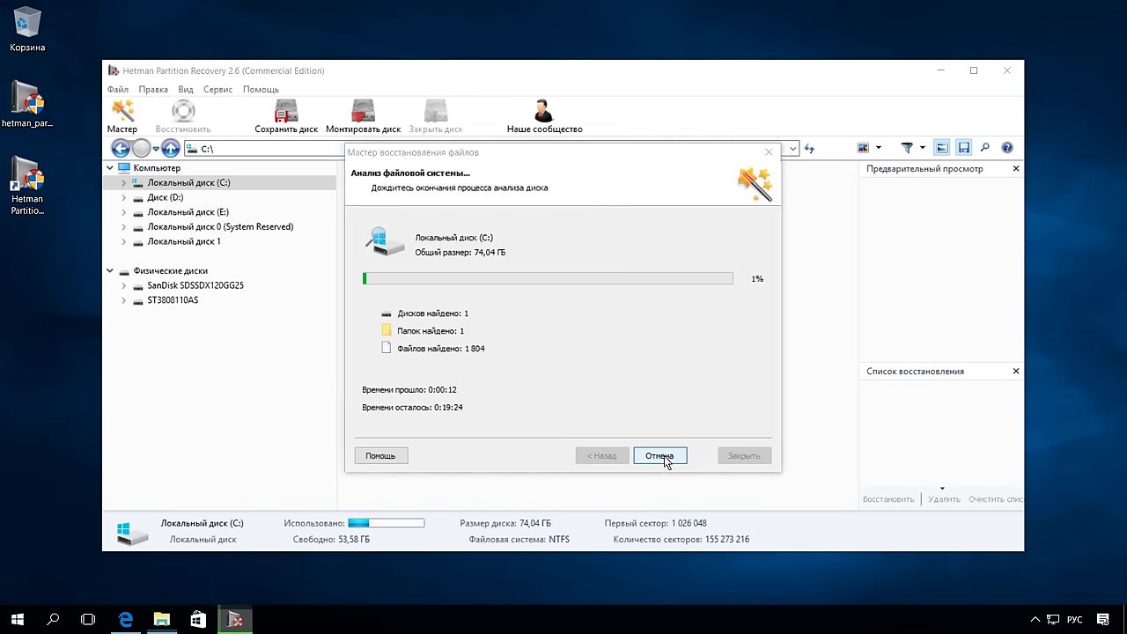
Check the contents of the Документы, Изображения, Загрузки and Рабочий стол folders in File Explorer, then close its window
key(super+e)
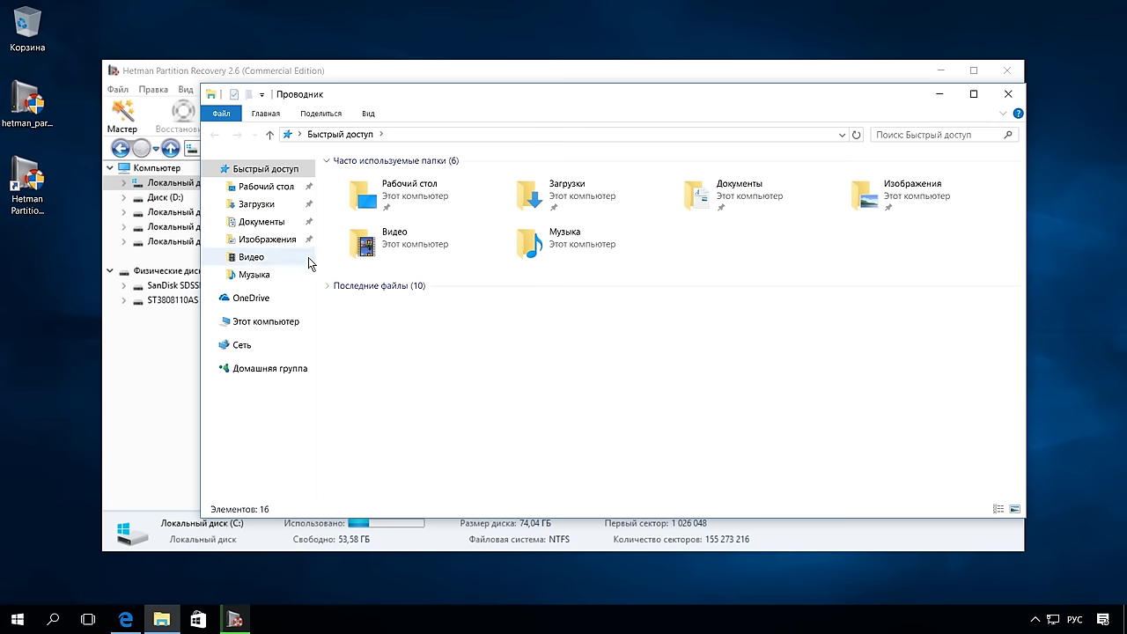
click(270, 223)
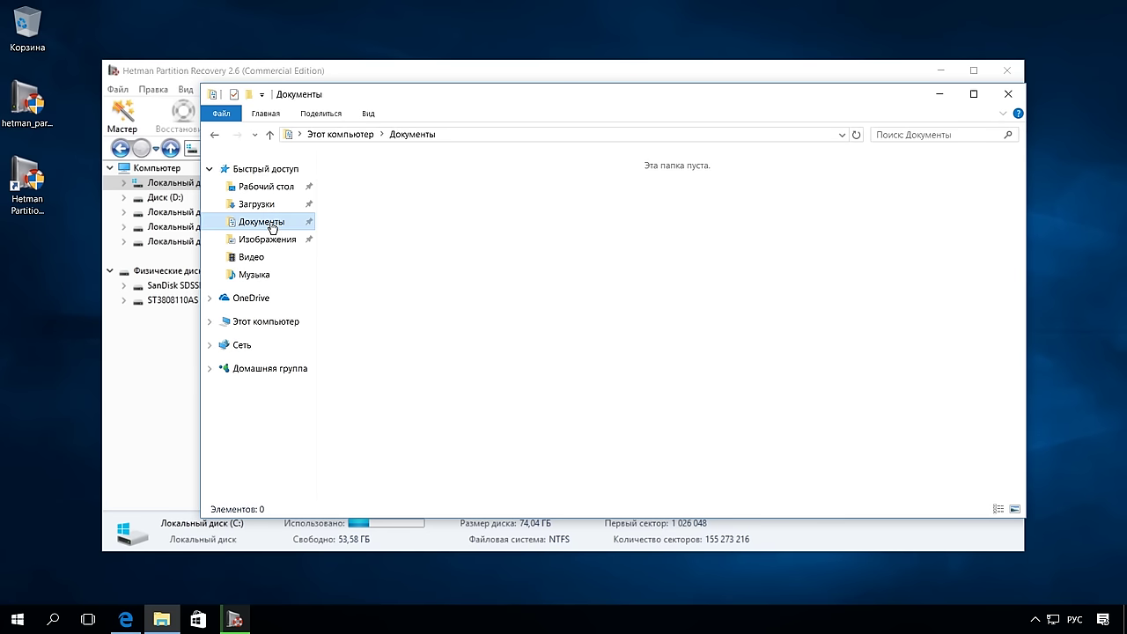
click(267, 245)
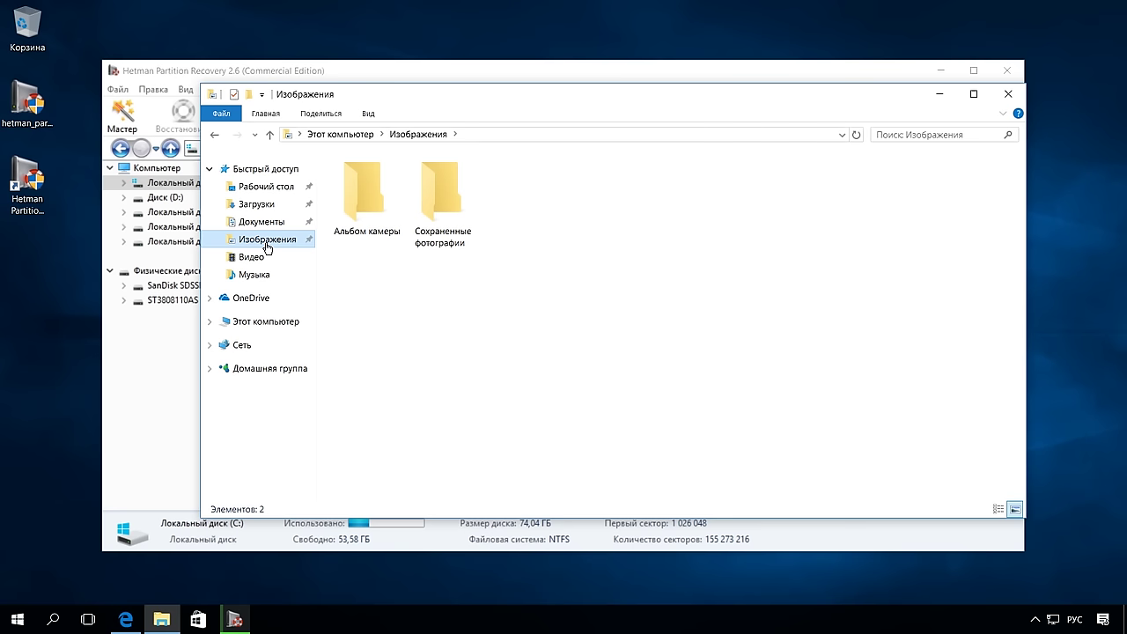
click(265, 209)
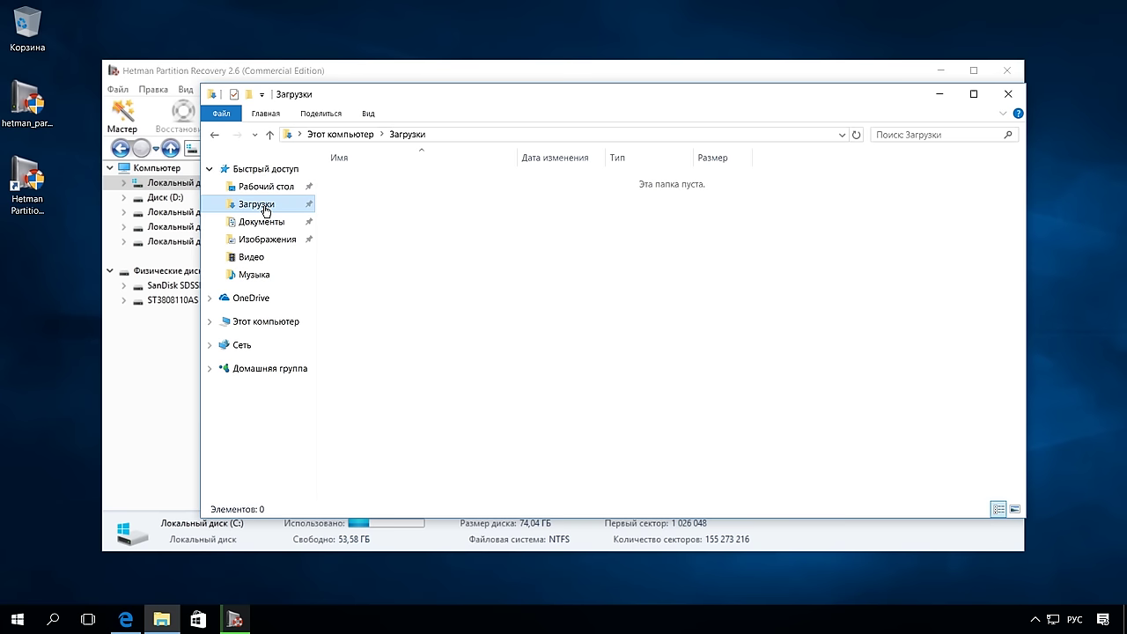
click(269, 188)
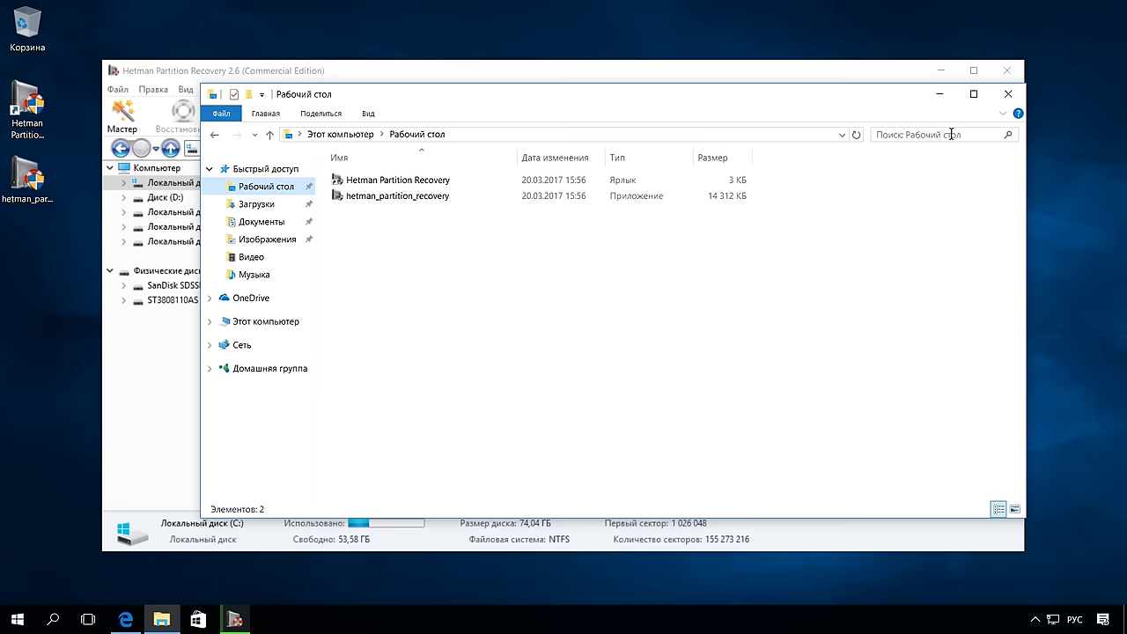
click(1008, 93)
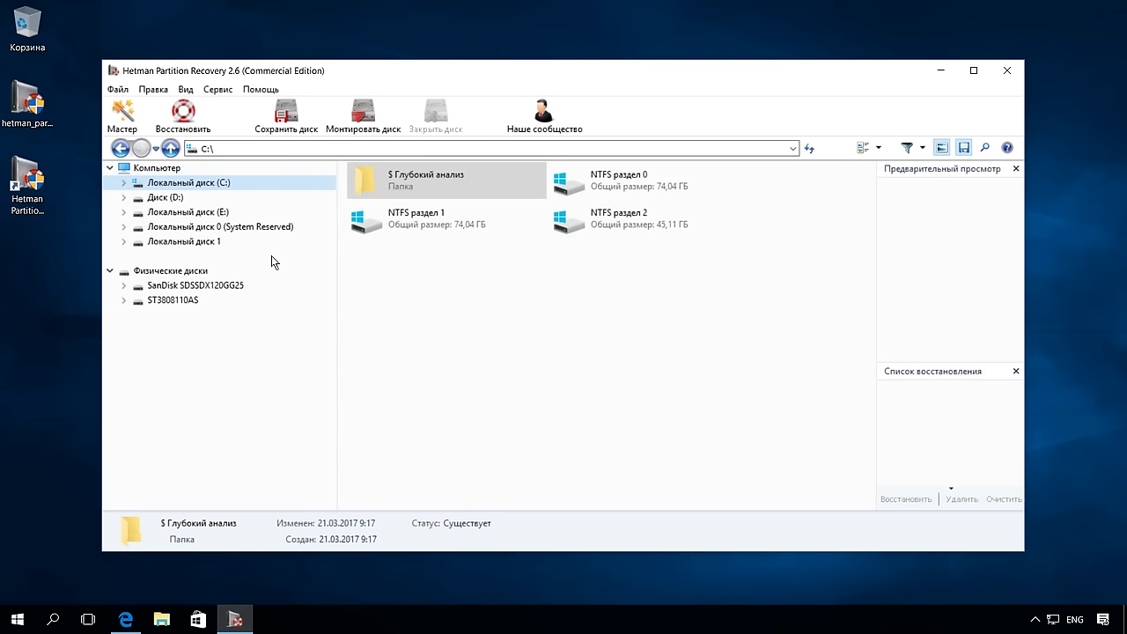
Open the Users\user\Documents folder of NTFS раздел 1 under Локальный диск (C:)
click(124, 182)
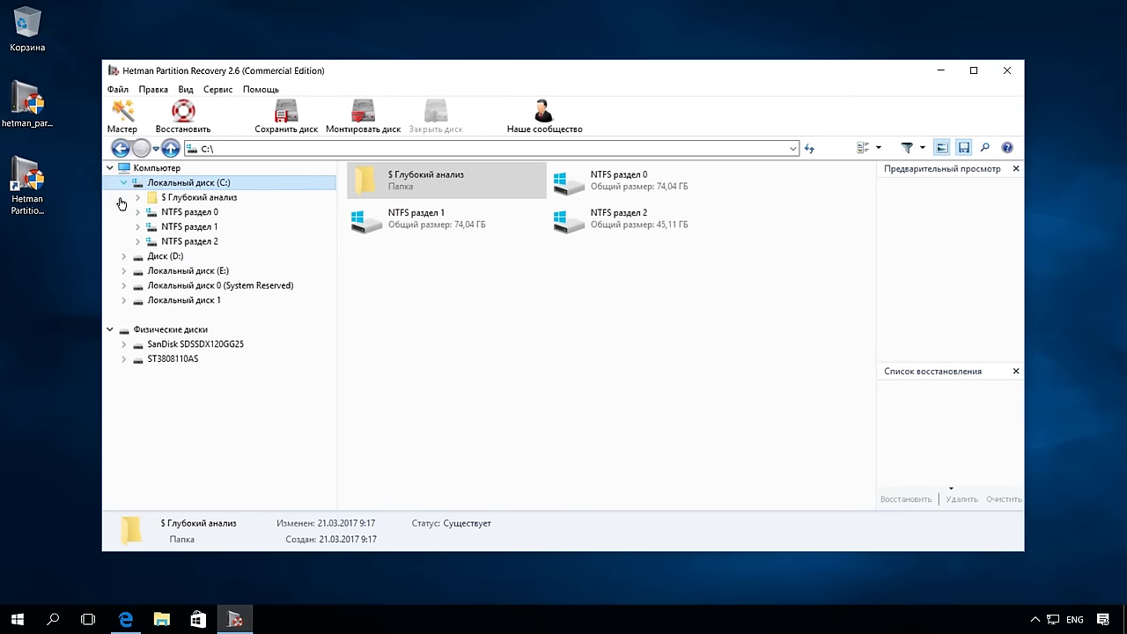
click(137, 226)
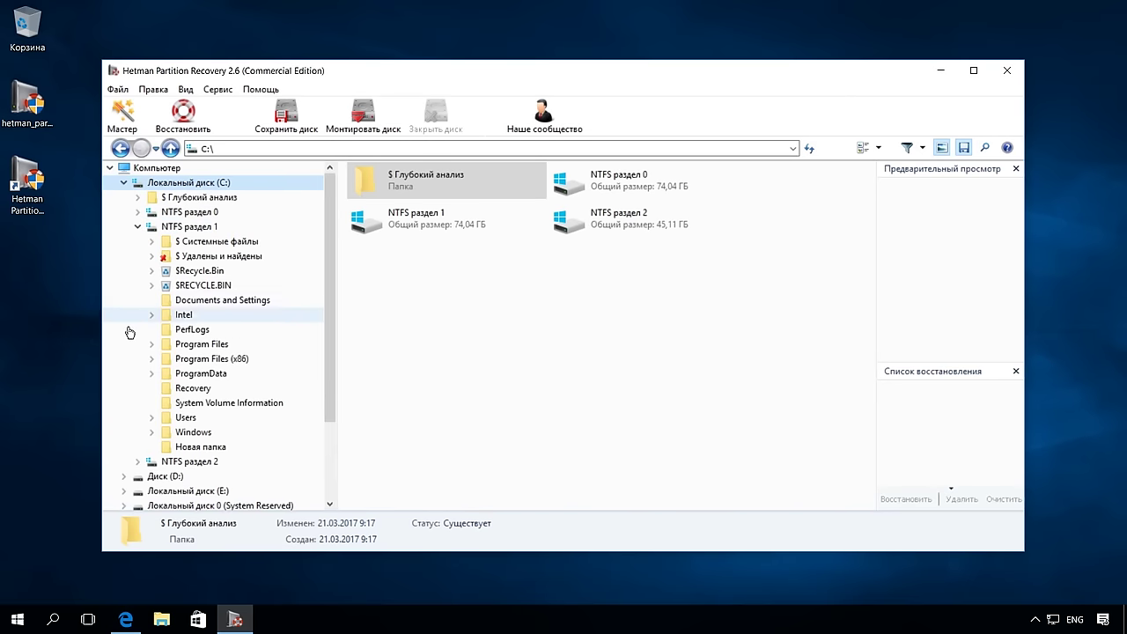
double_click(127, 417)
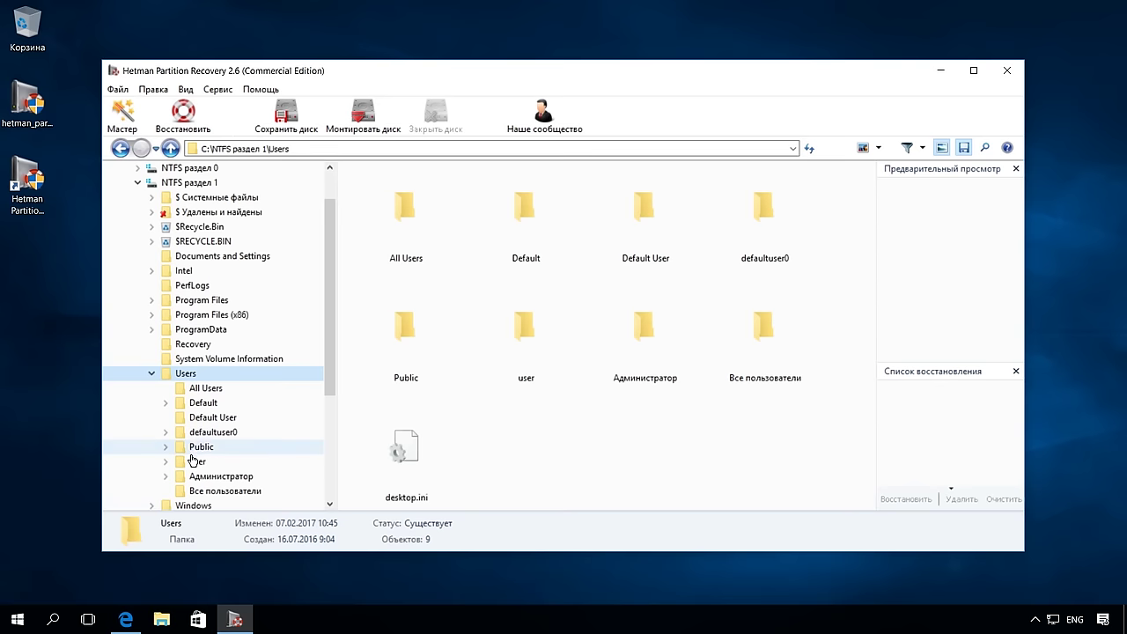
double_click(192, 460)
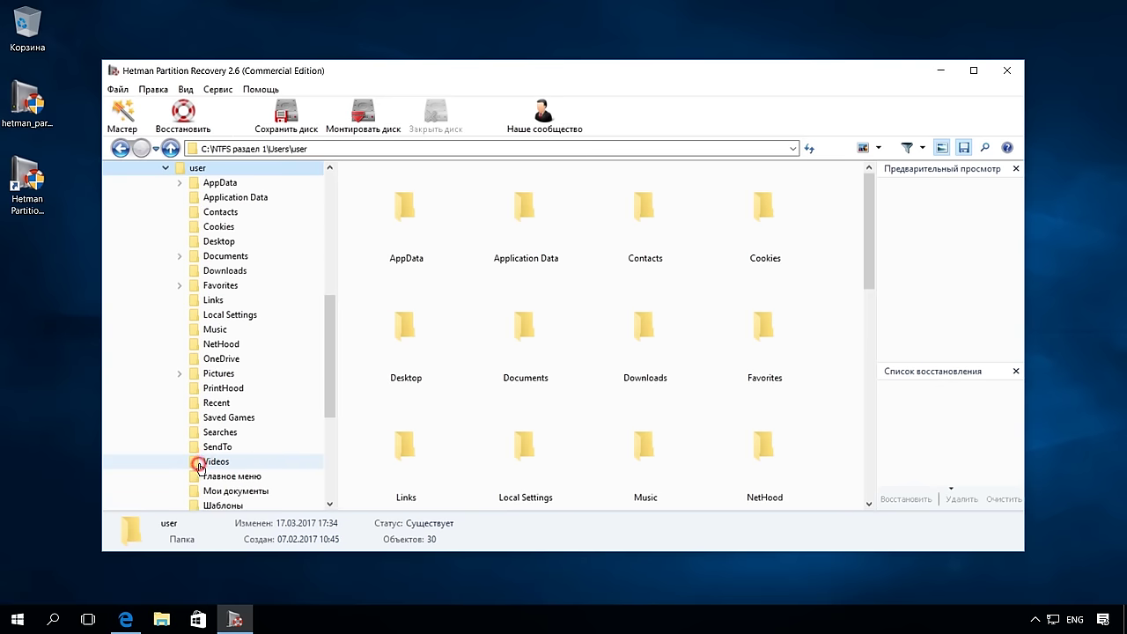
double_click(238, 255)
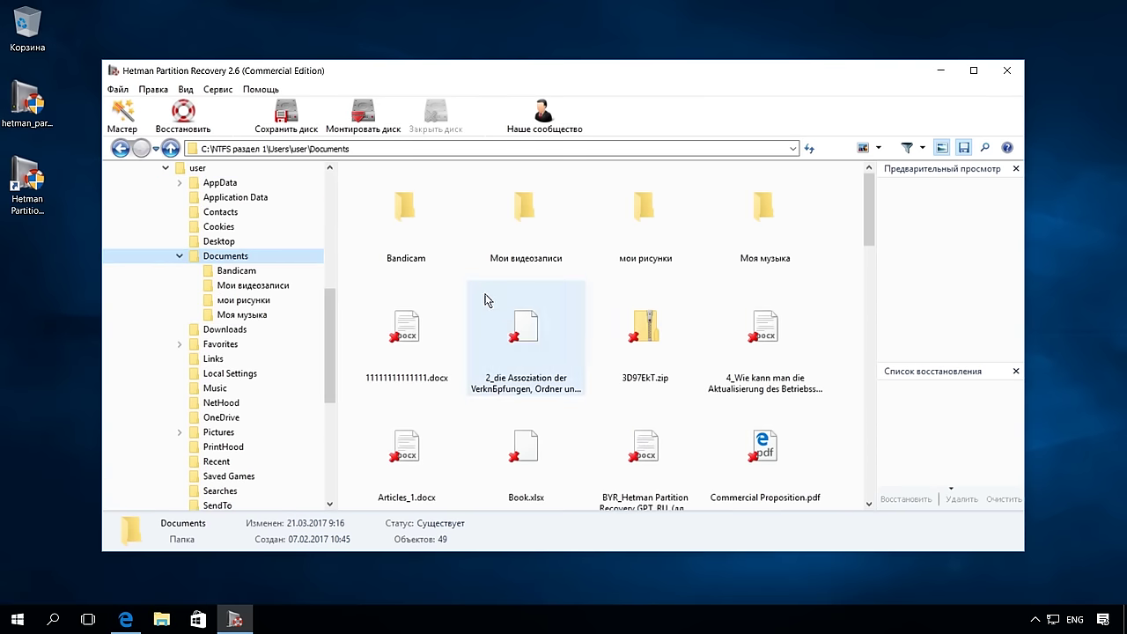
Look through the deleted files found in the Documents folder and select one of the documents to check its preview
scroll(491, 299, down, 8)
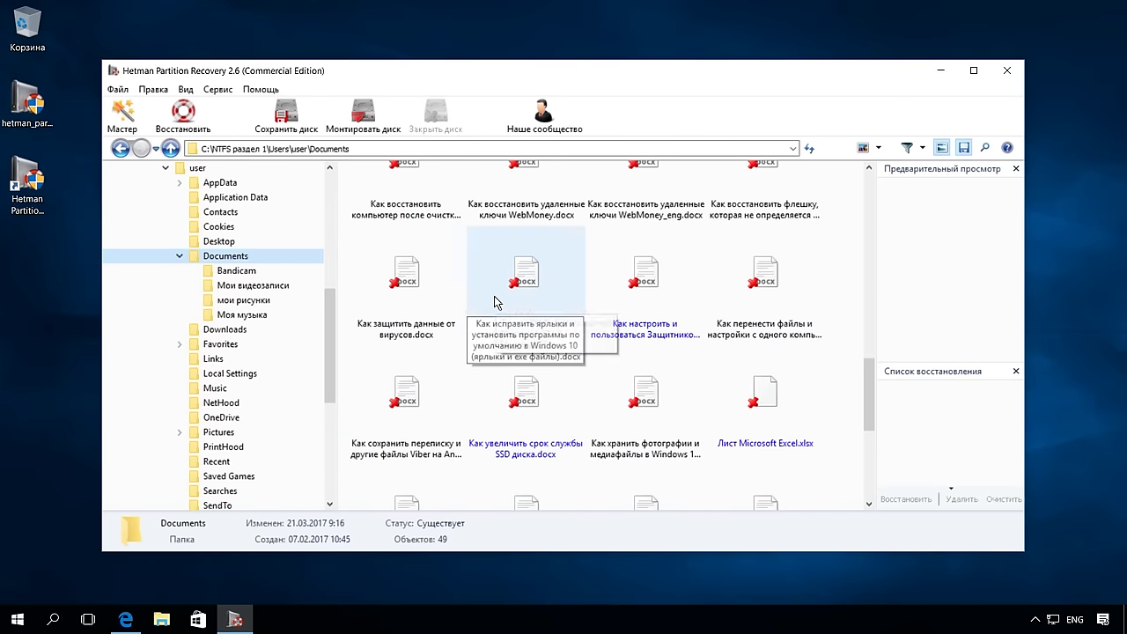
scroll(496, 302, down, 2)
scroll(495, 302, up, 3)
click(496, 264)
scroll(528, 317, up, 10)
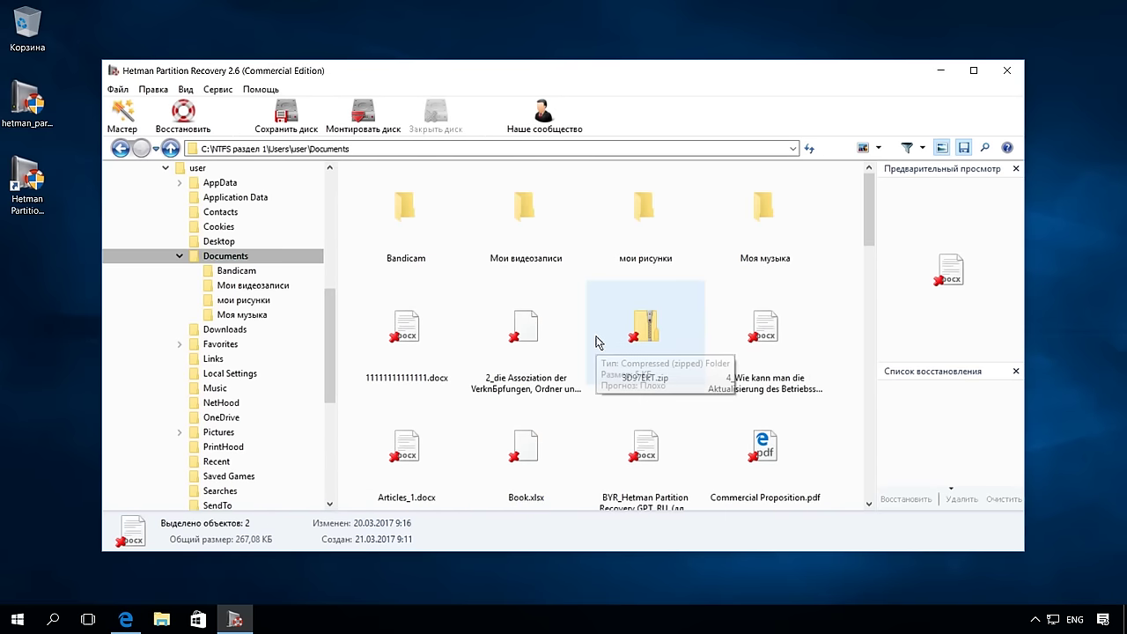
scroll(291, 326, down, 2)
click(221, 344)
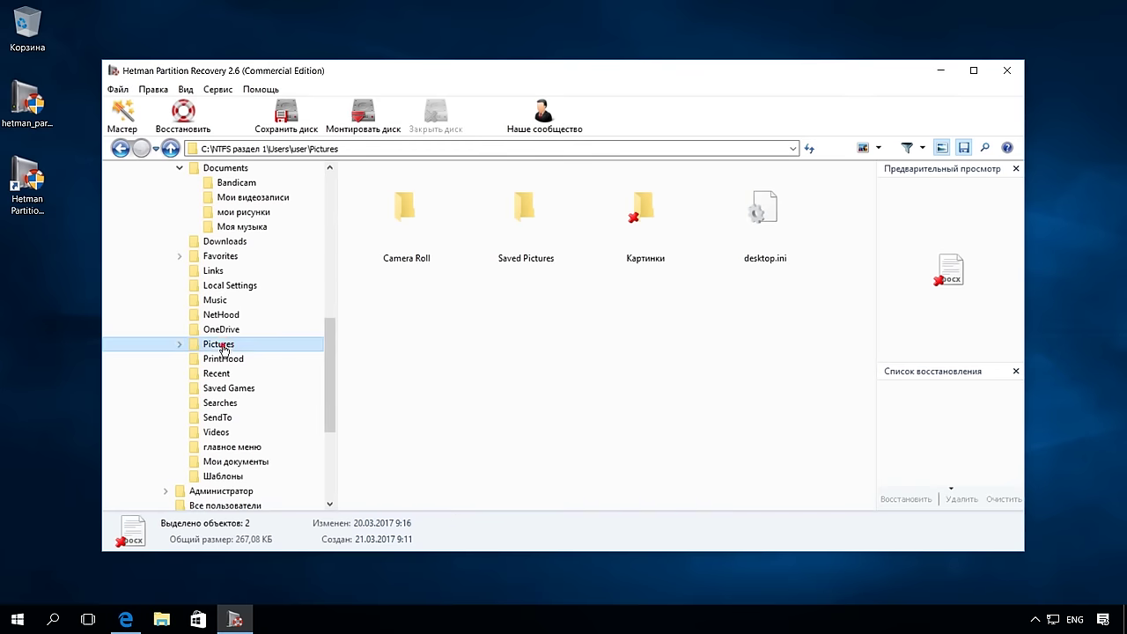
click(230, 388)
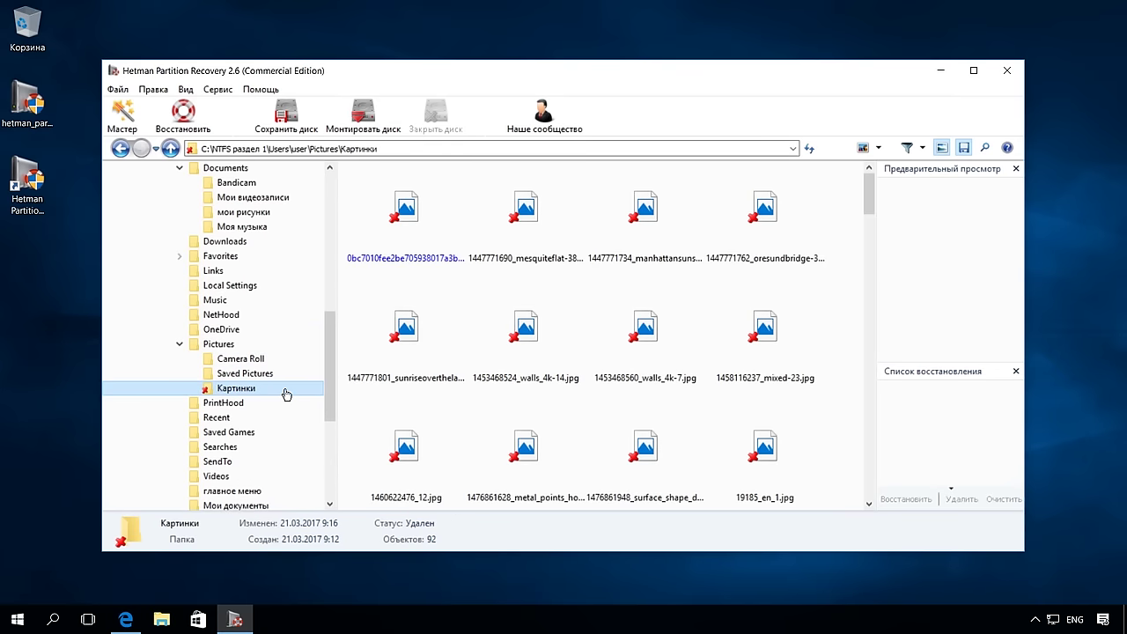
click(571, 341)
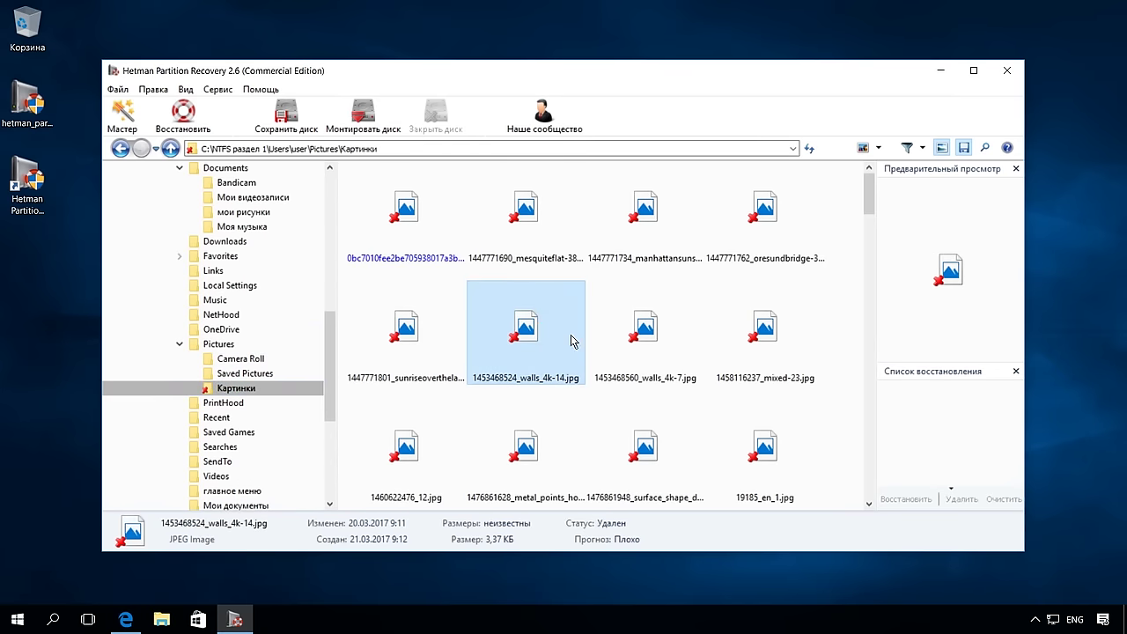
scroll(646, 332, down, 10)
scroll(646, 330, down, 3)
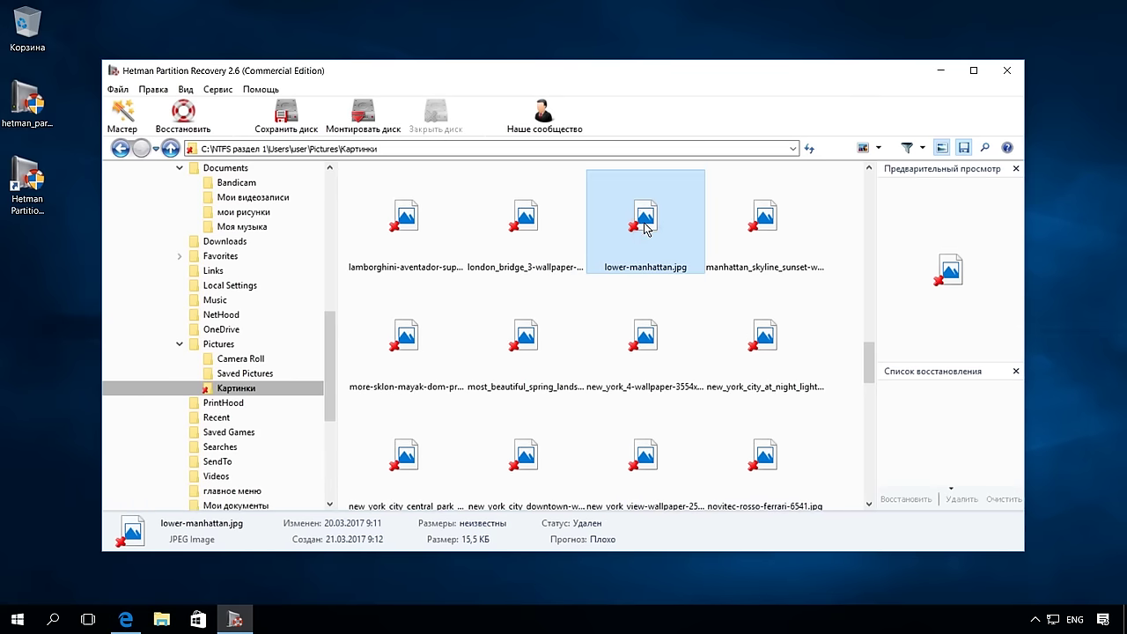
Examine the contents of the numbered folders in $ Удалены и найдены of NTFS раздел 1, including Папка 13717, 56658 and 89139
scroll(300, 264, up, 10)
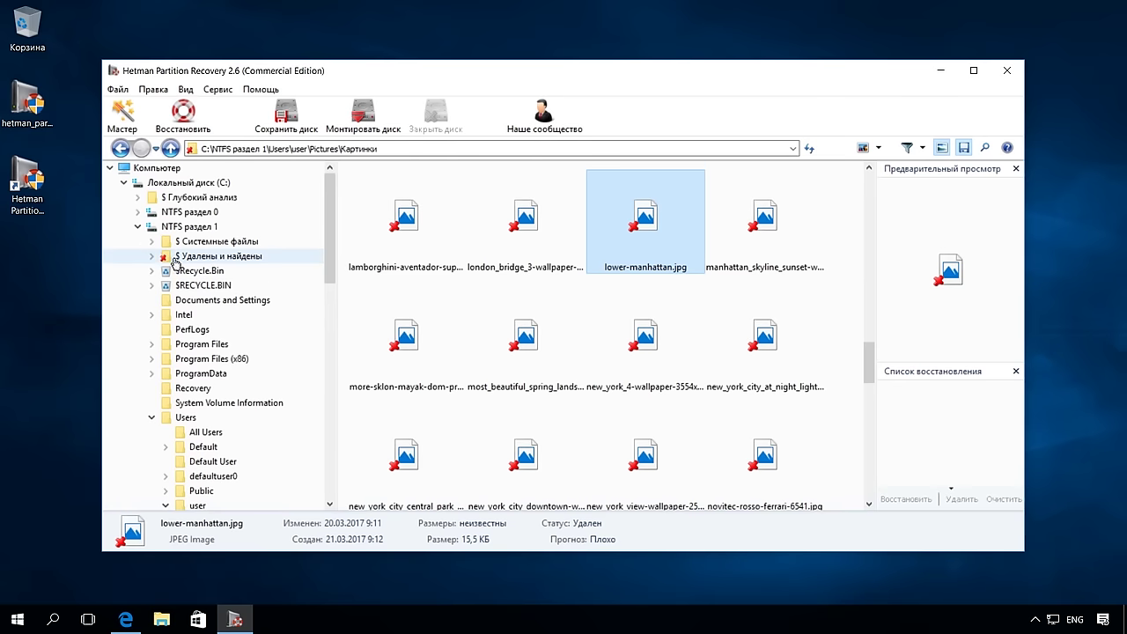
click(210, 183)
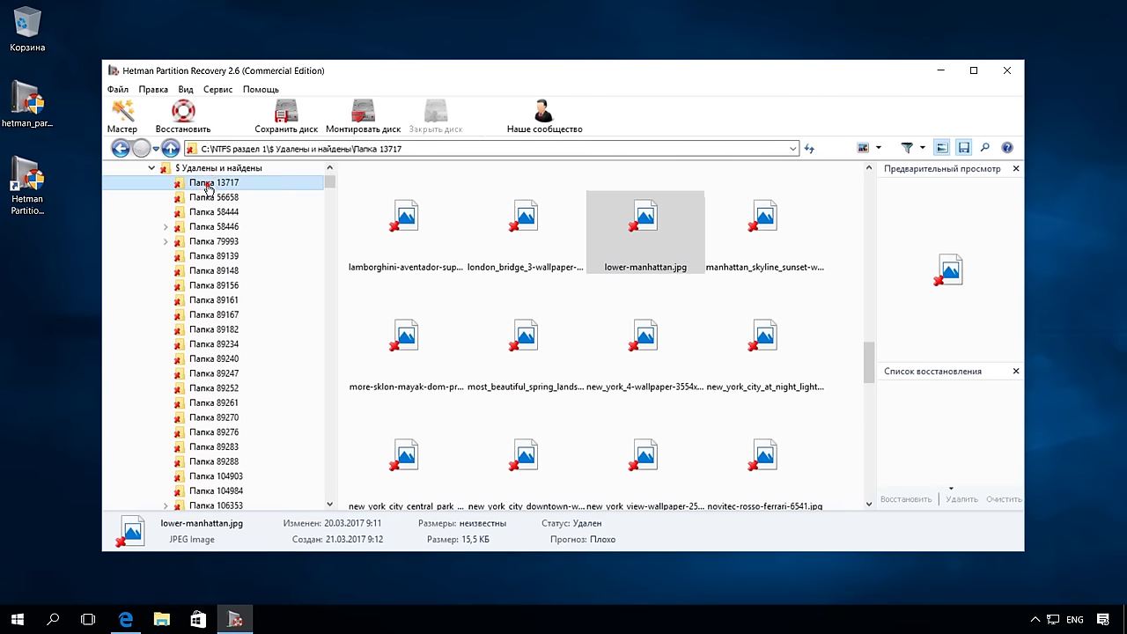
click(214, 256)
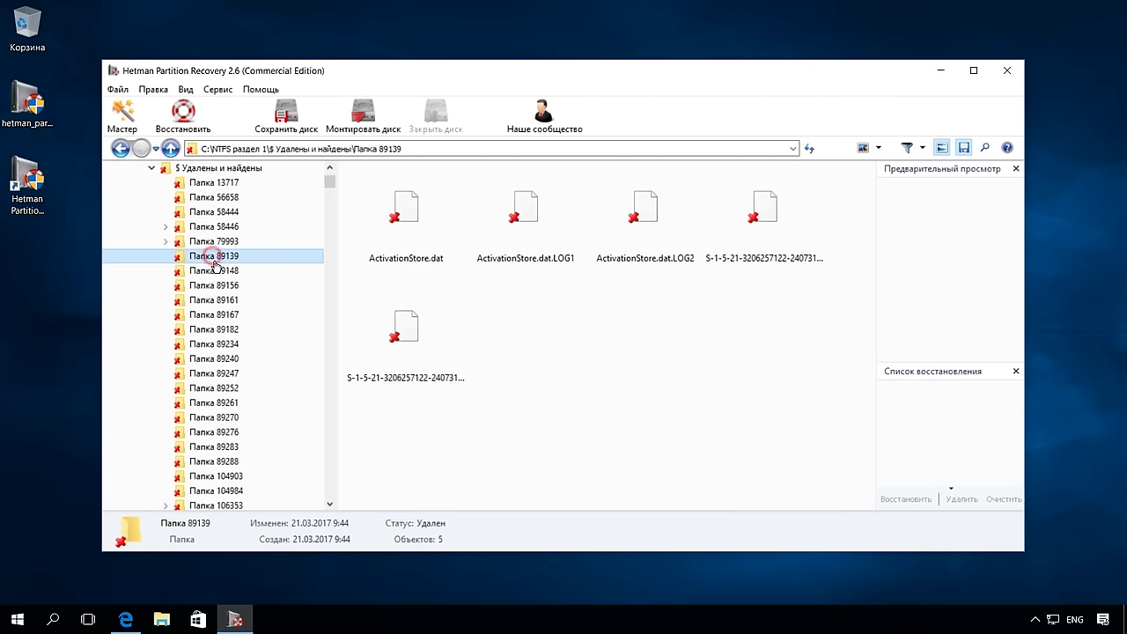
click(224, 312)
click(225, 330)
click(224, 344)
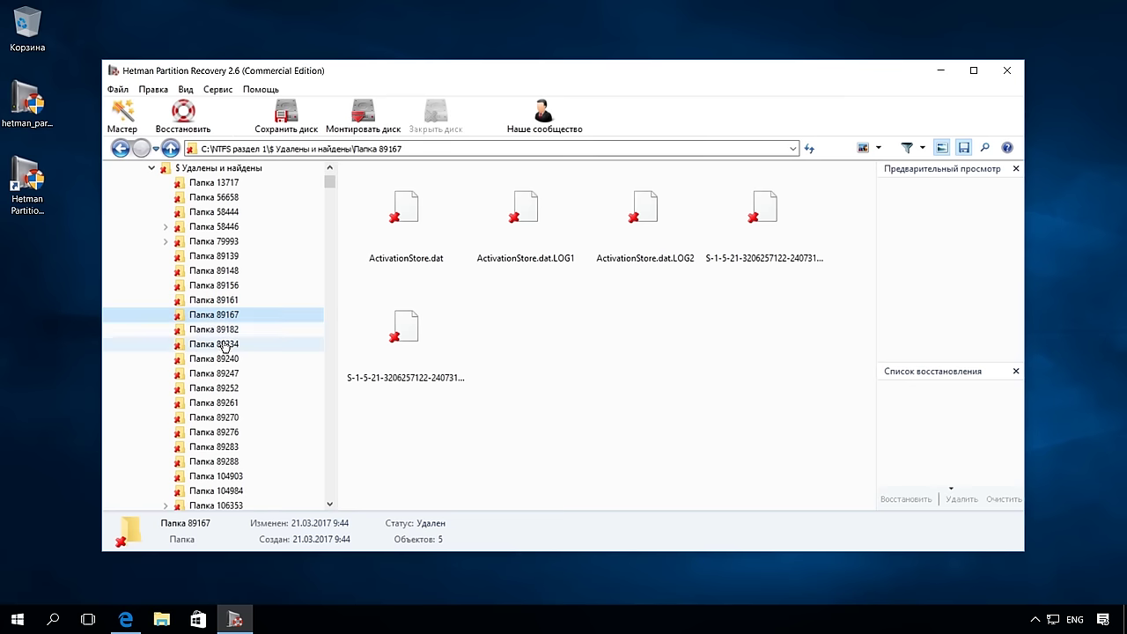
click(221, 359)
click(225, 402)
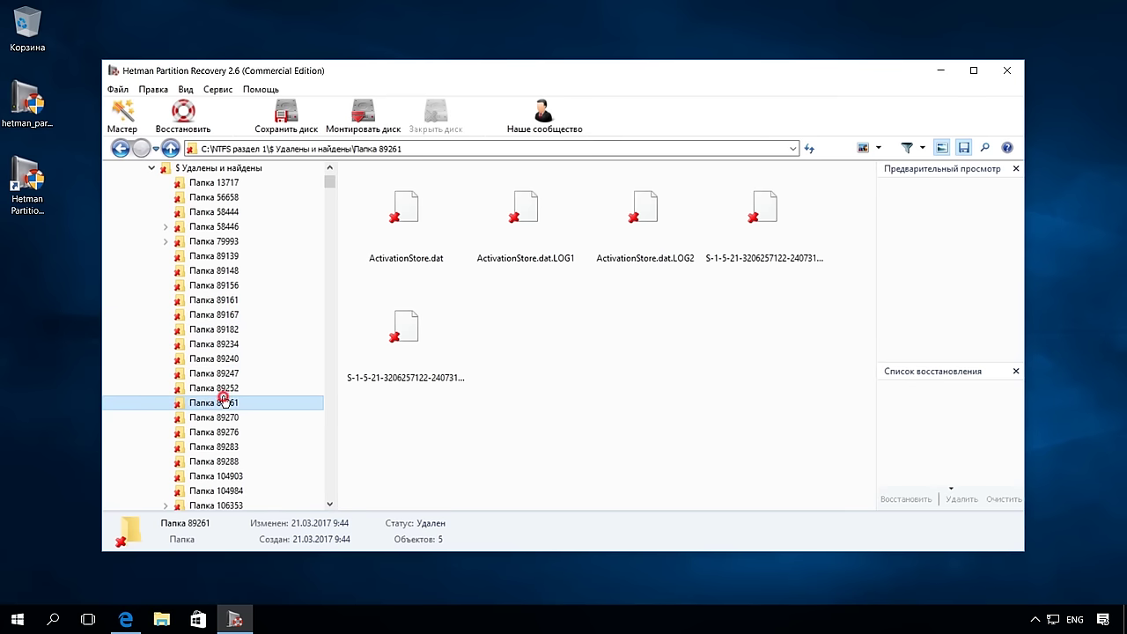
click(225, 417)
click(231, 432)
click(235, 446)
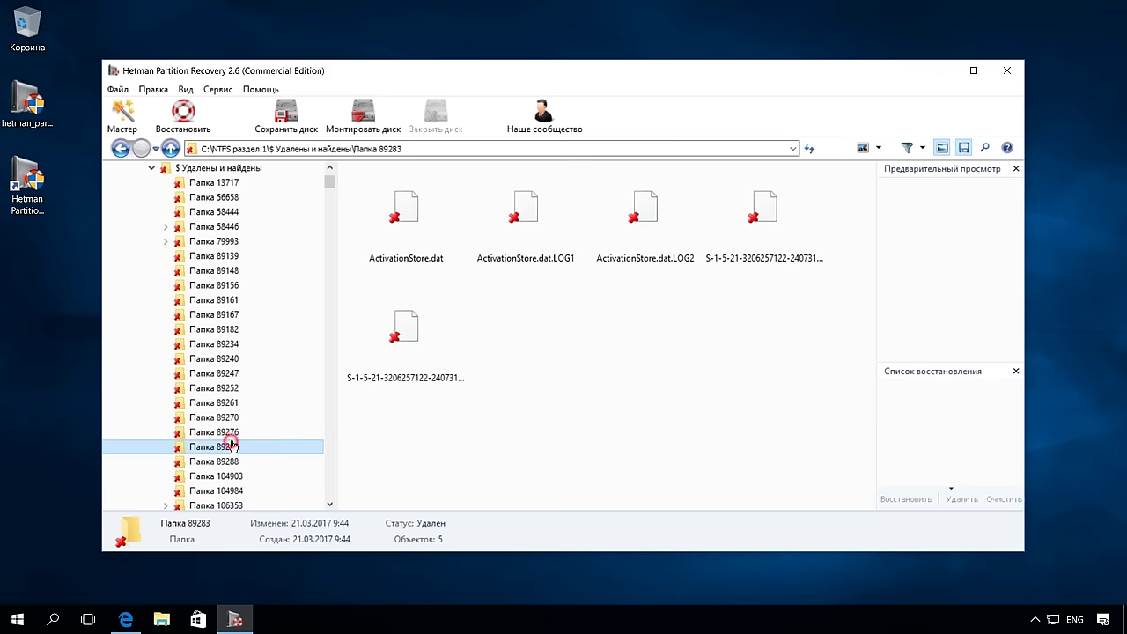
scroll(237, 442, up, 2)
click(225, 273)
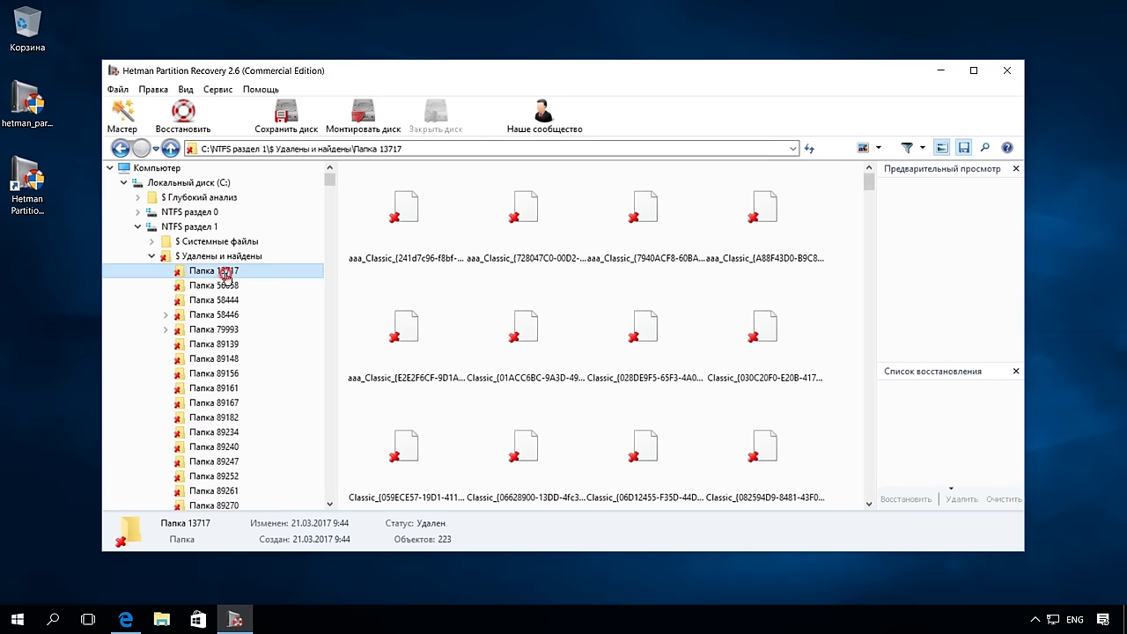
click(226, 285)
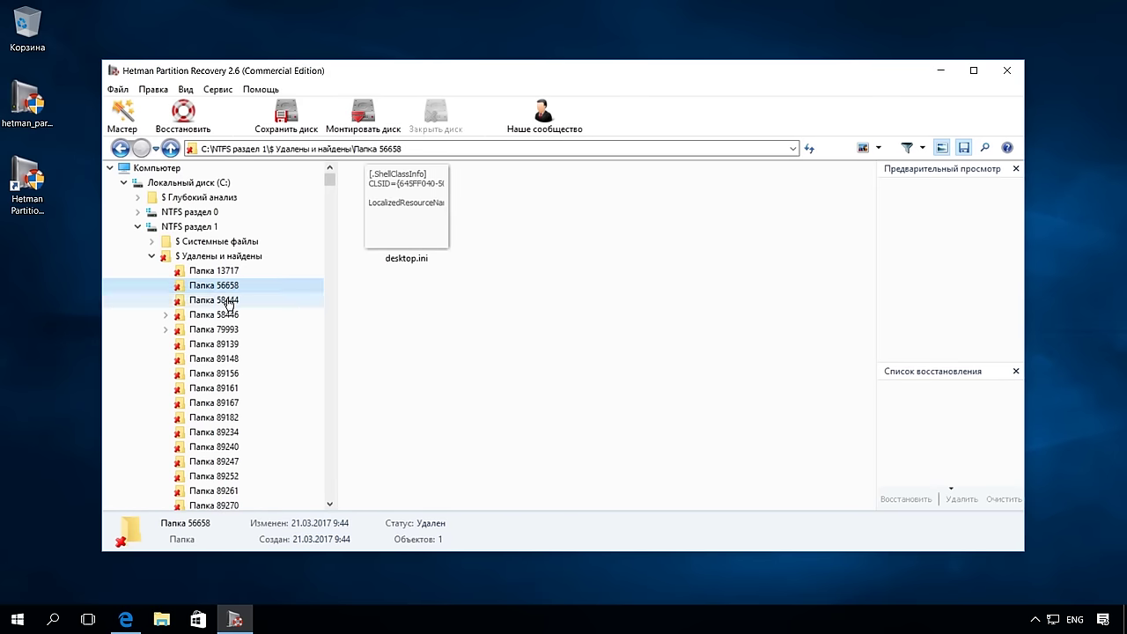
click(215, 344)
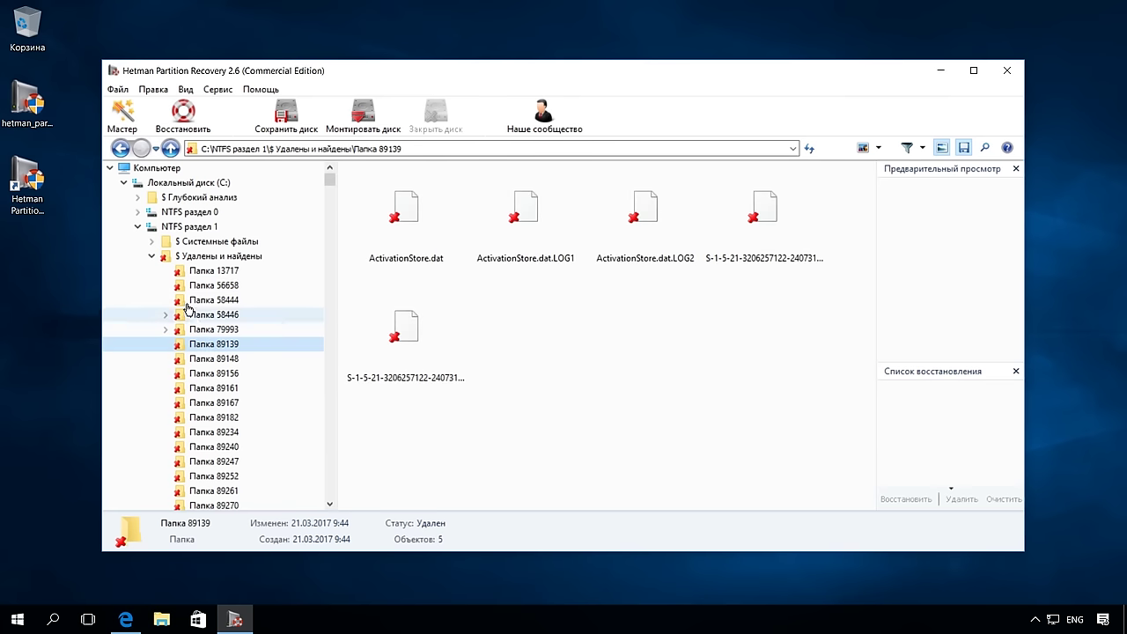
Open the OOXML Text Document (.docx) folder inside $ Глубокий анализ
click(139, 199)
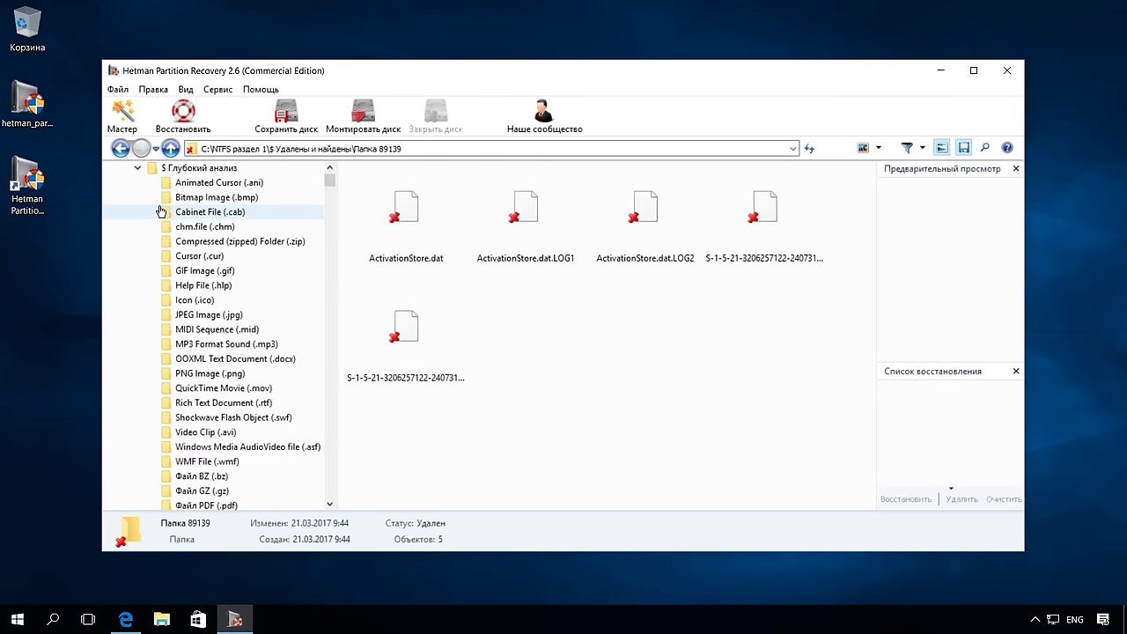
scroll(185, 222, up, 1)
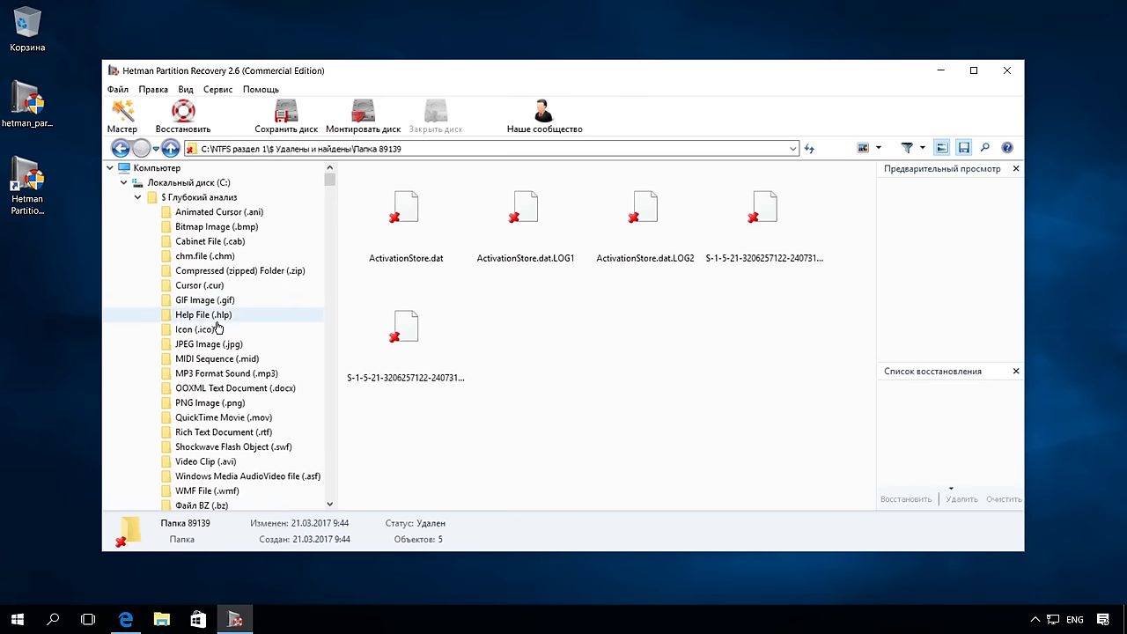
click(224, 388)
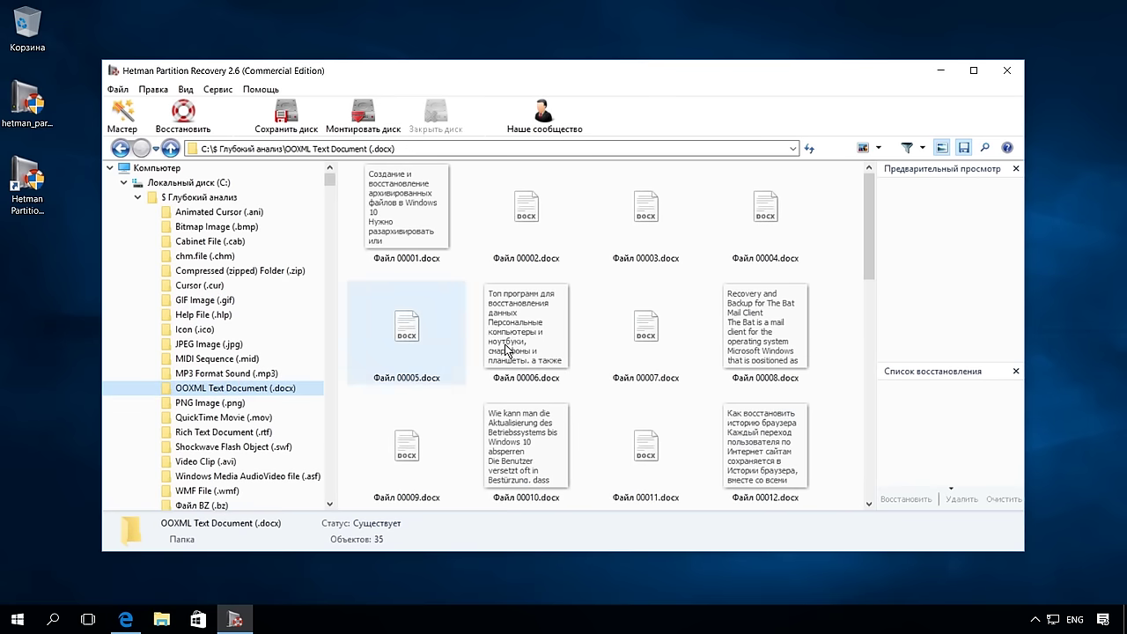
Preview Файл 00006.docx, Файл 00008.docx and Файл 00012.docx, widening the preview area to read their text
click(512, 337)
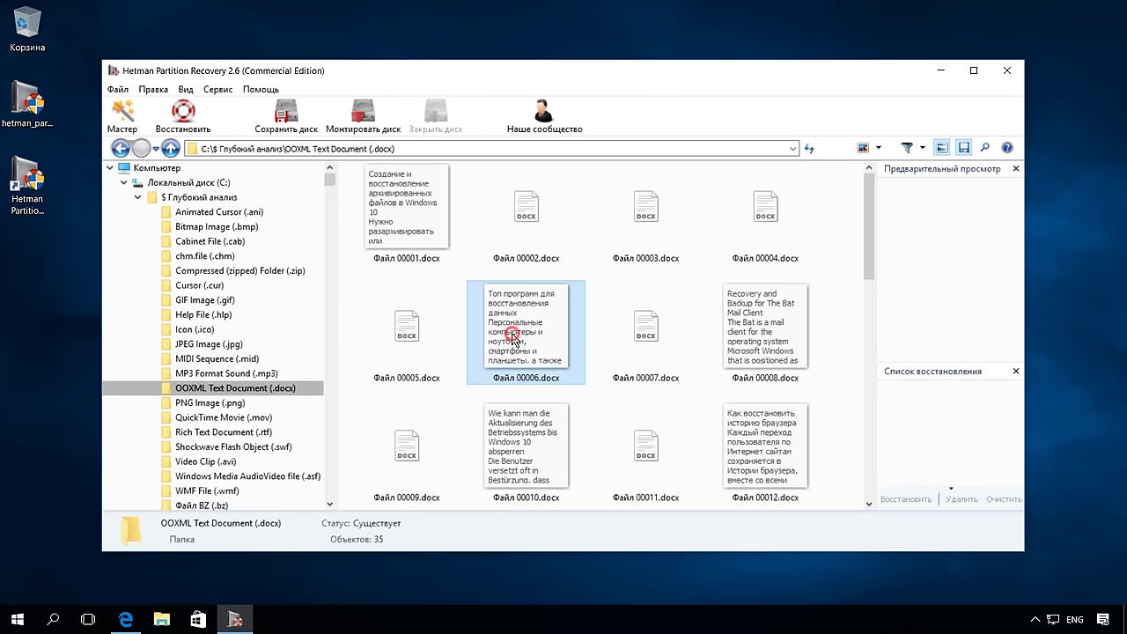
click(767, 339)
click(759, 419)
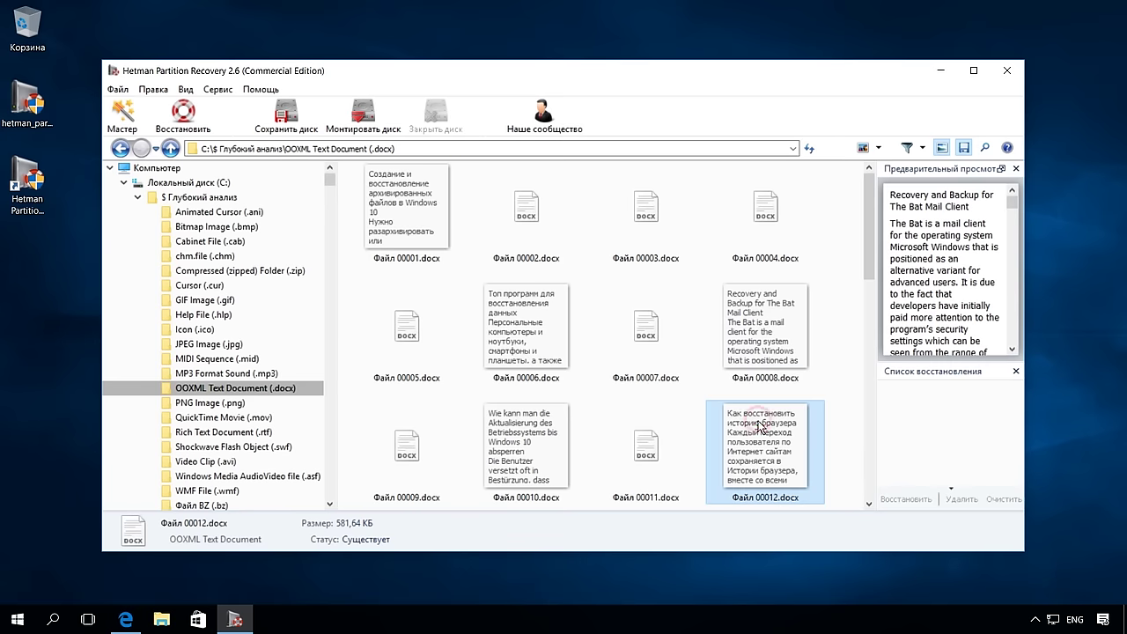
drag(876, 384, 792, 384)
click(542, 444)
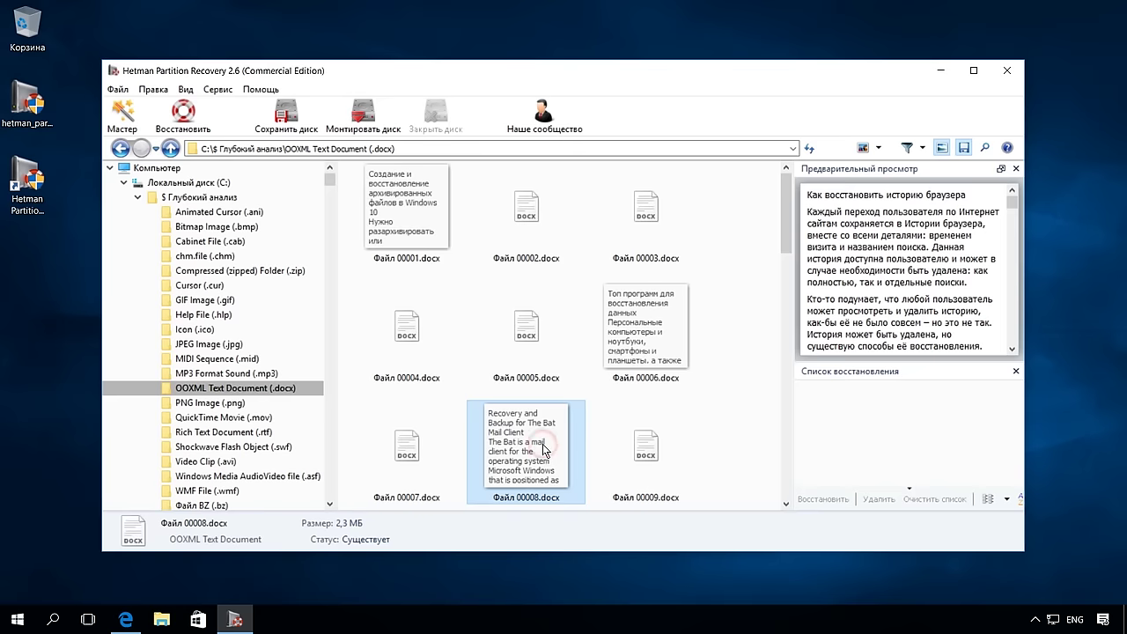
View the PNG Image (.png) and Файл PDF (.pdf) folders of the deep analysis and select Файл 00005.pdf for preview
click(225, 405)
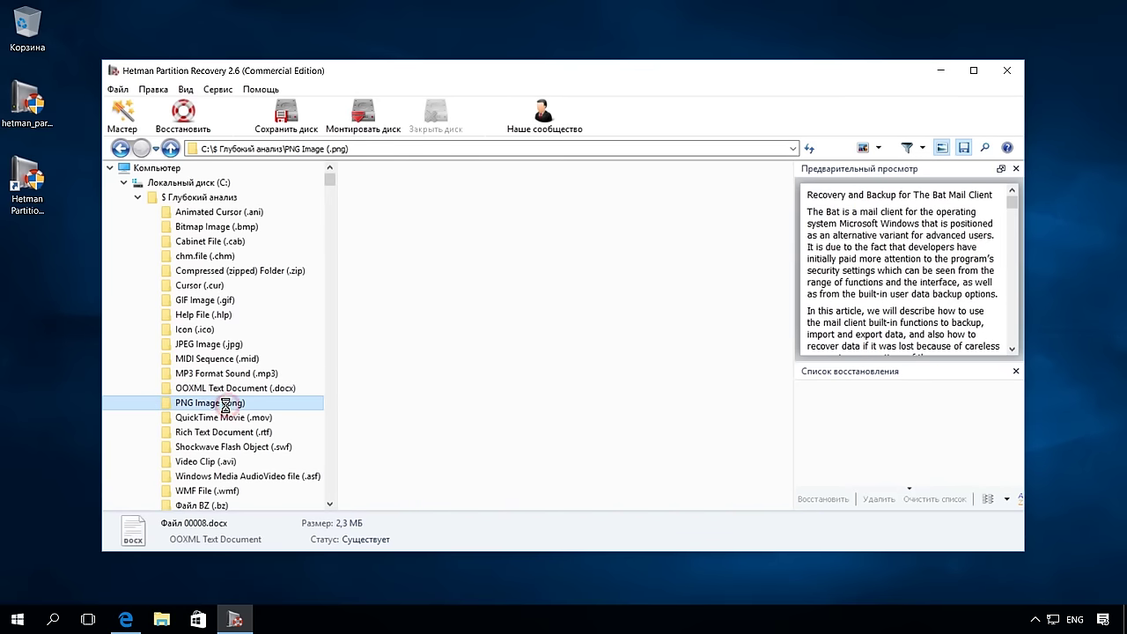
scroll(204, 442, down, 2)
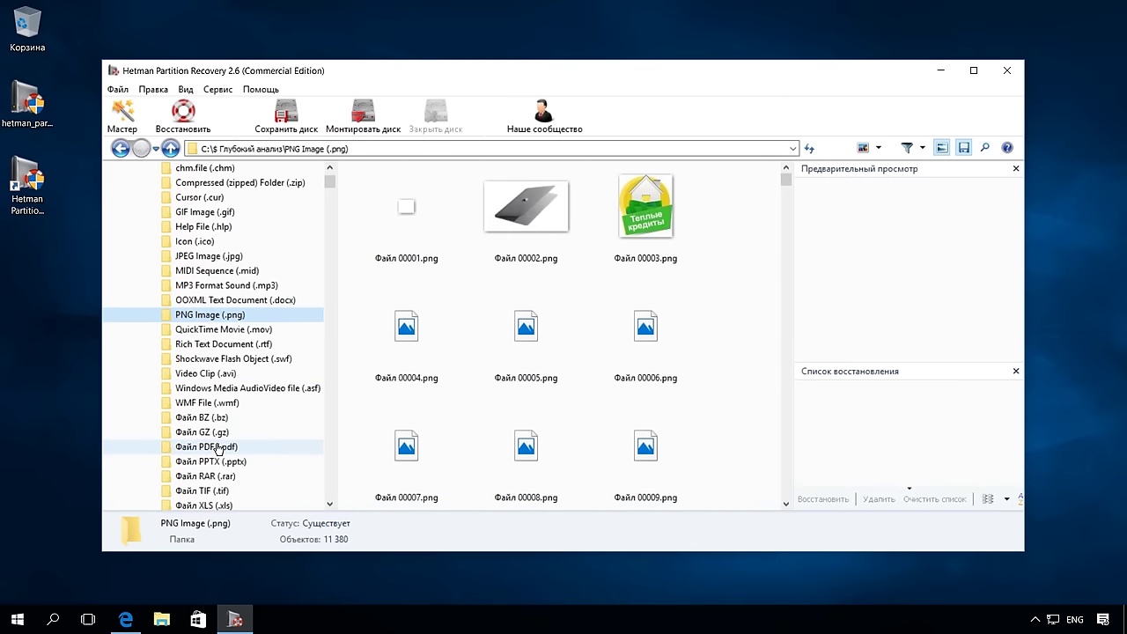
click(217, 446)
click(526, 330)
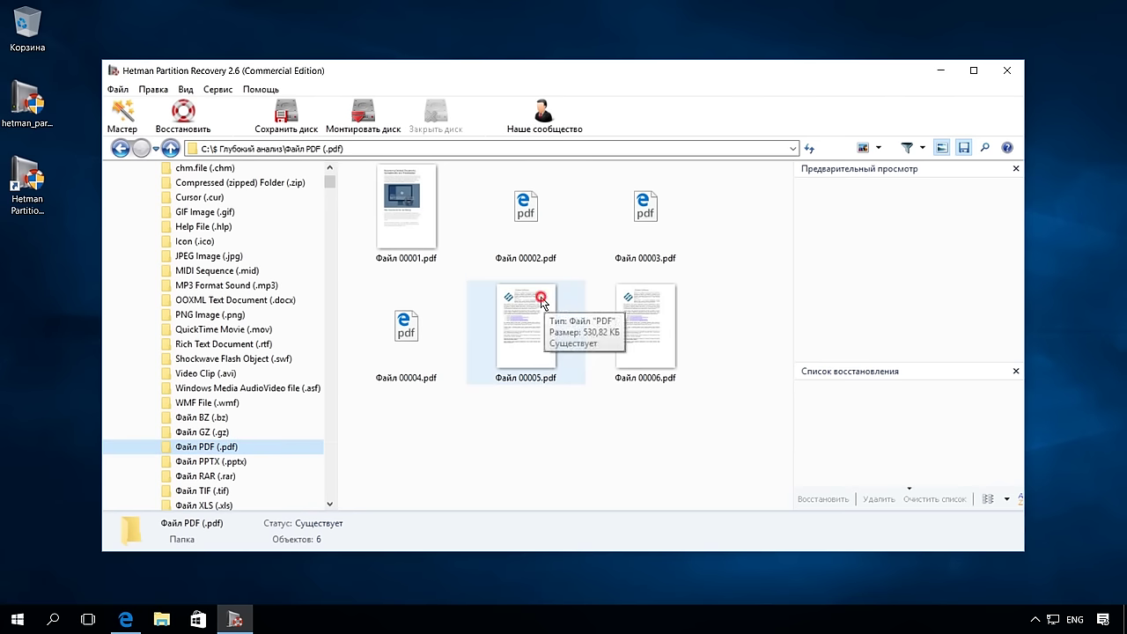
Add Файл 00005.pdf and Файл 00006.pdf to the recovery list
drag(516, 405, 656, 328)
drag(847, 422, 847, 423)
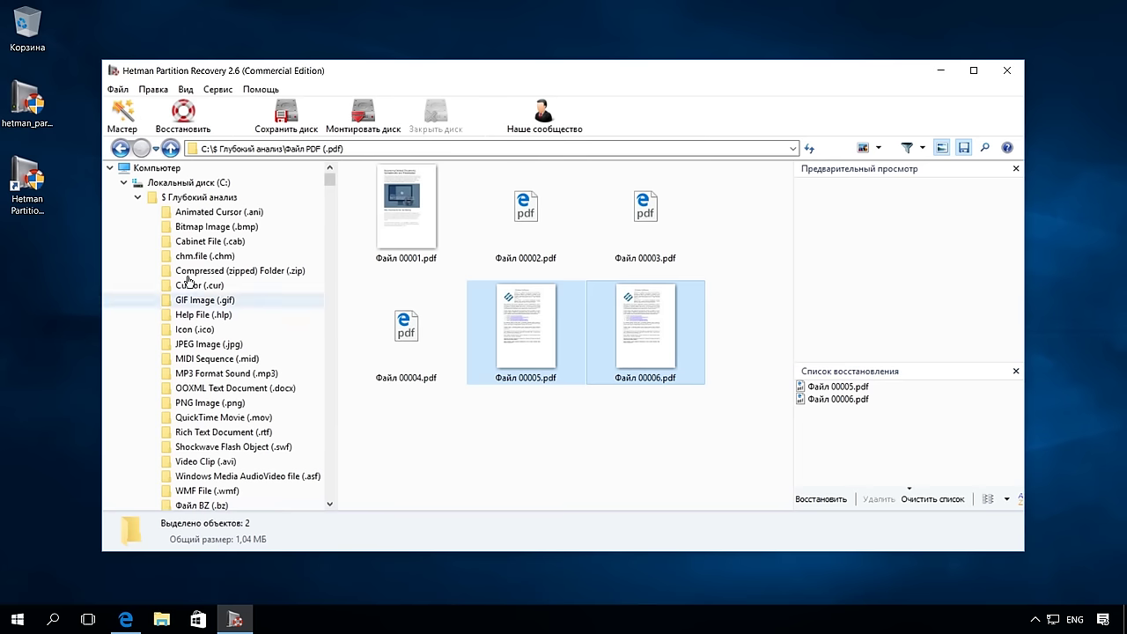
Collapse the $ Глубокий анализ and $ Удалены и найдены branches and open Users\user\Documents in NTFS раздел 1
click(138, 196)
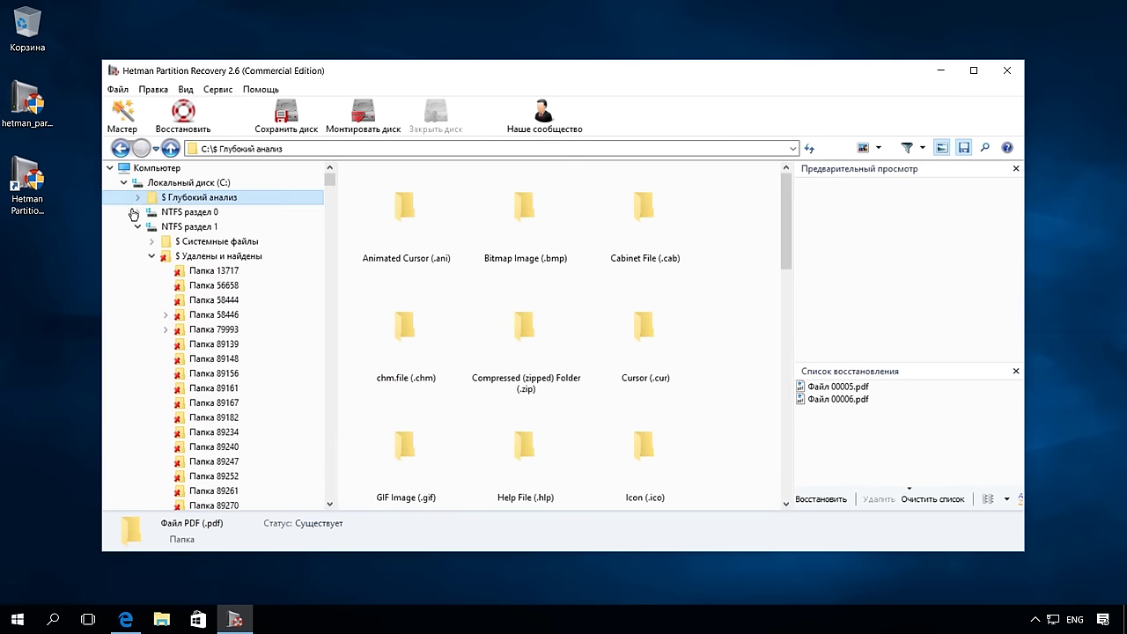
click(152, 255)
scroll(167, 377, down, 3)
click(166, 374)
scroll(167, 382, down, 2)
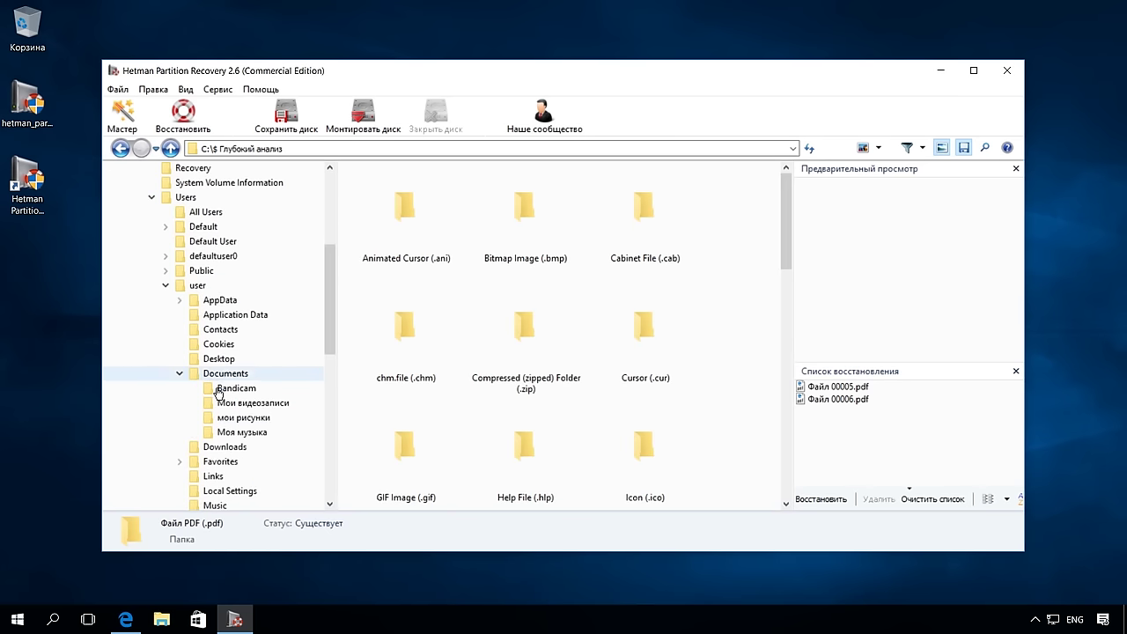
click(211, 374)
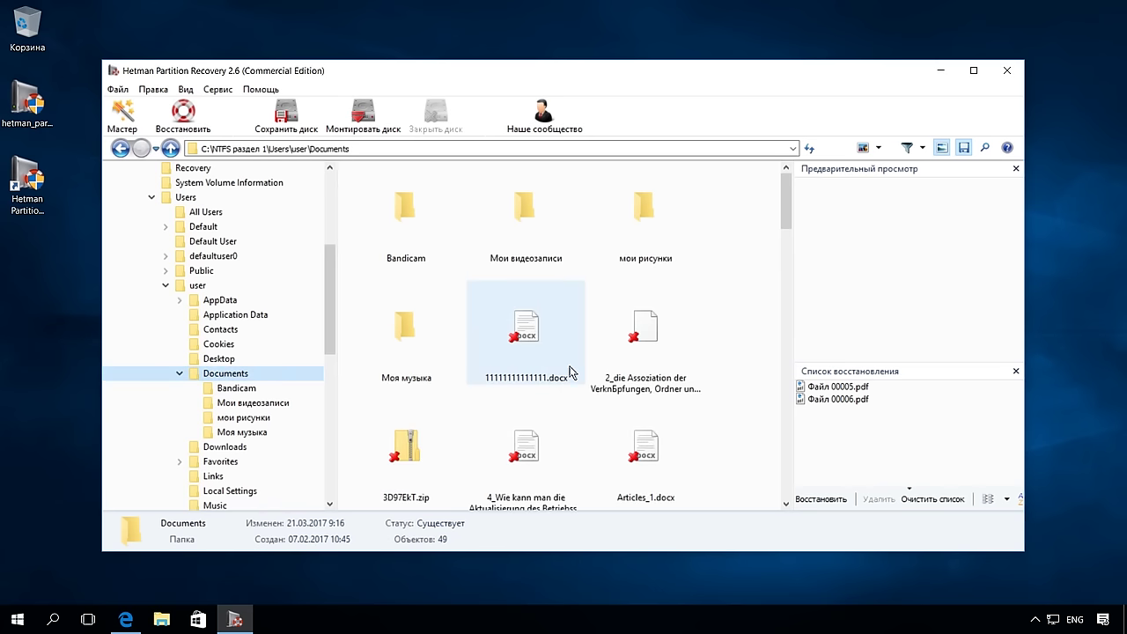
Add 11111111111111.docx, the 2_die Assoziation document, 3D97EkT.zip and Articles_1.docx from Documents to the recovery list
drag(526, 344, 889, 433)
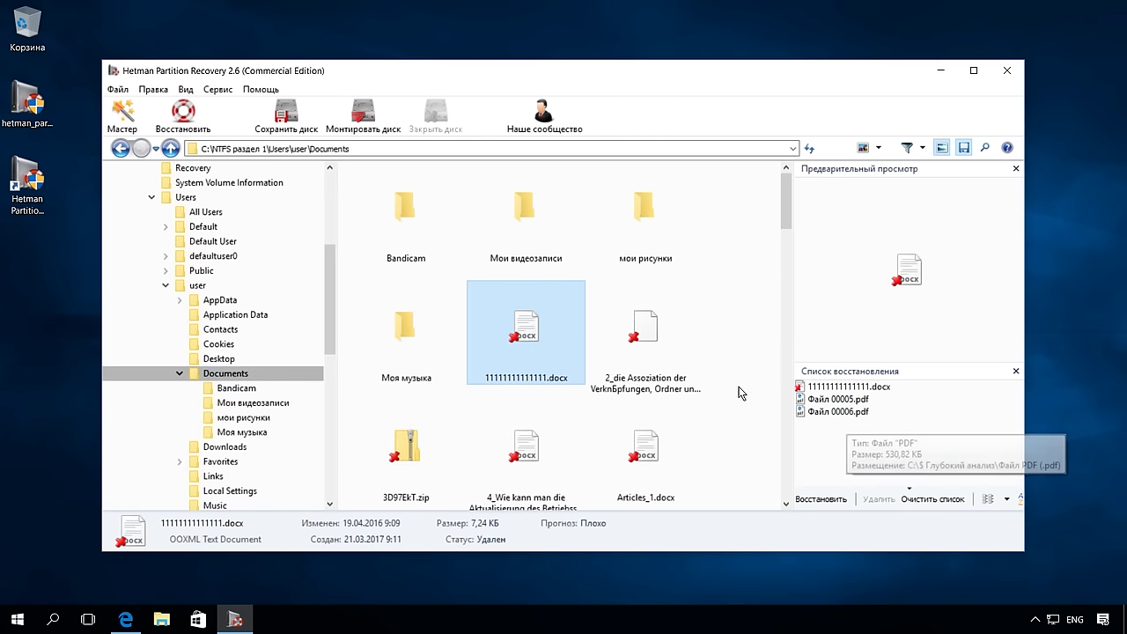
drag(651, 349, 870, 446)
drag(406, 449, 854, 459)
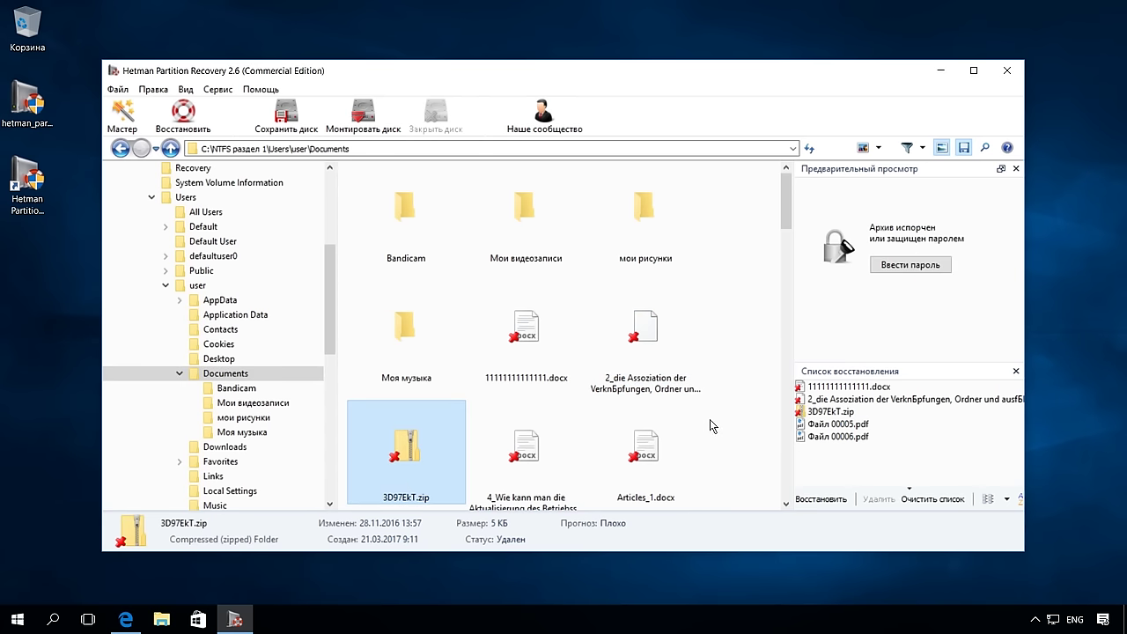
drag(635, 449, 849, 449)
scroll(277, 386, down, 2)
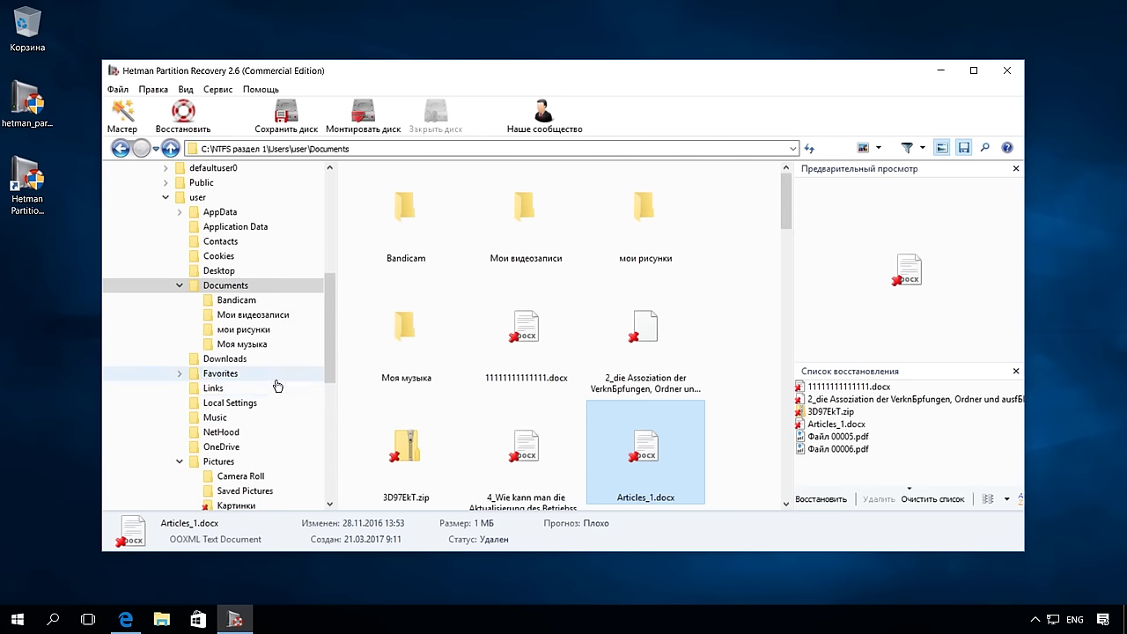
scroll(277, 385, down, 2)
click(236, 417)
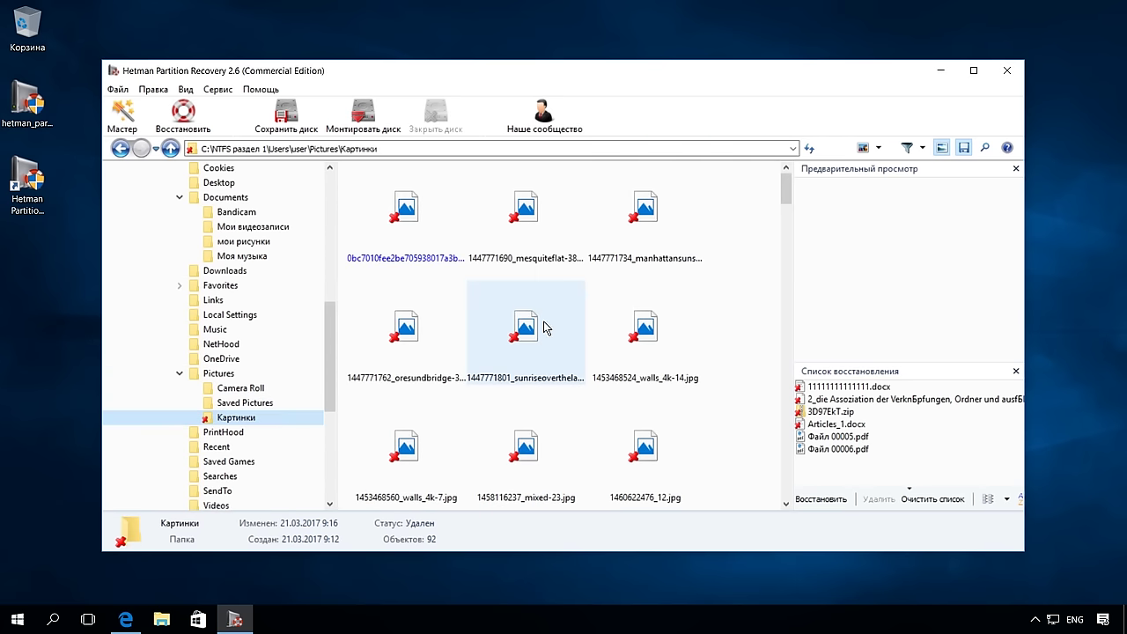
drag(742, 327, 834, 415)
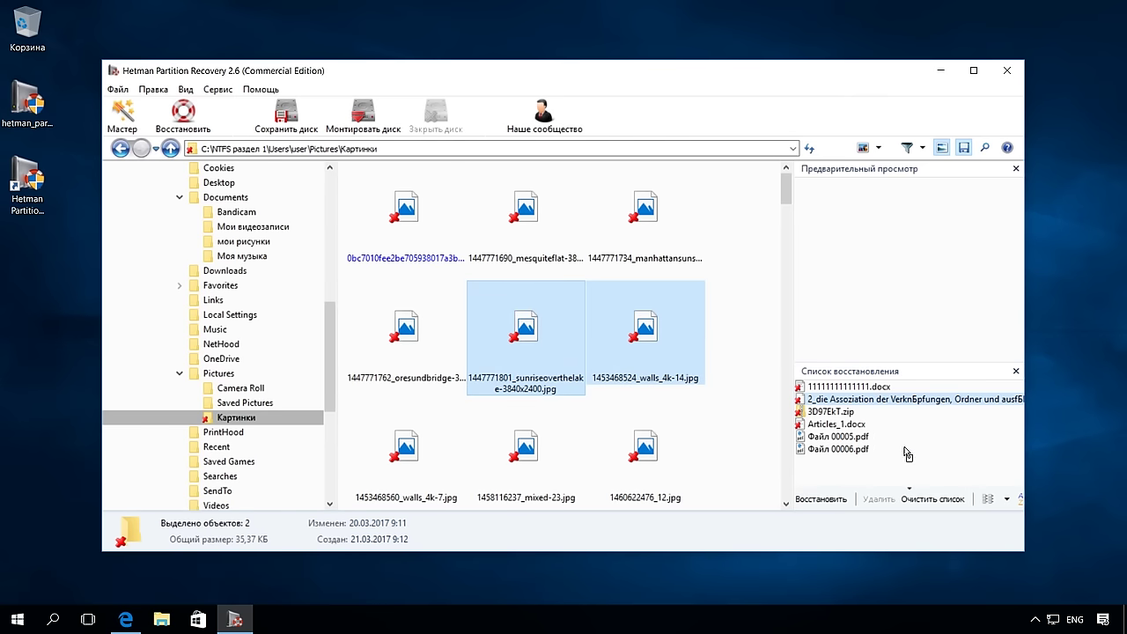
drag(907, 453, 907, 452)
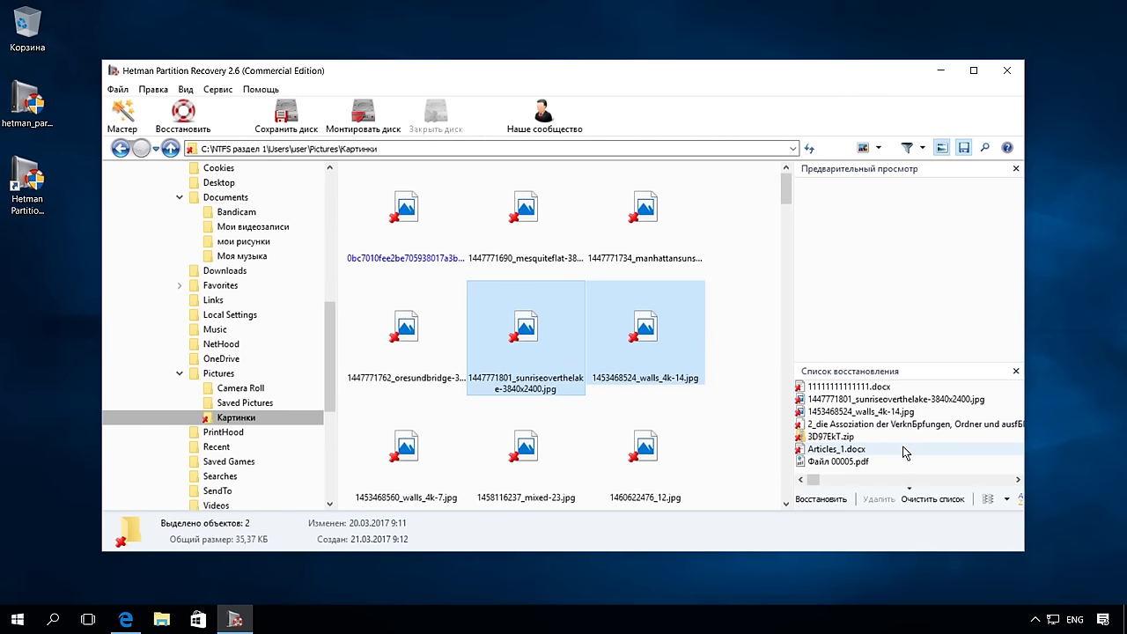
Start recovering the listed files, view the other saving methods, and choose saving to the hard disk (Сохранение на жесткий диск)
click(827, 499)
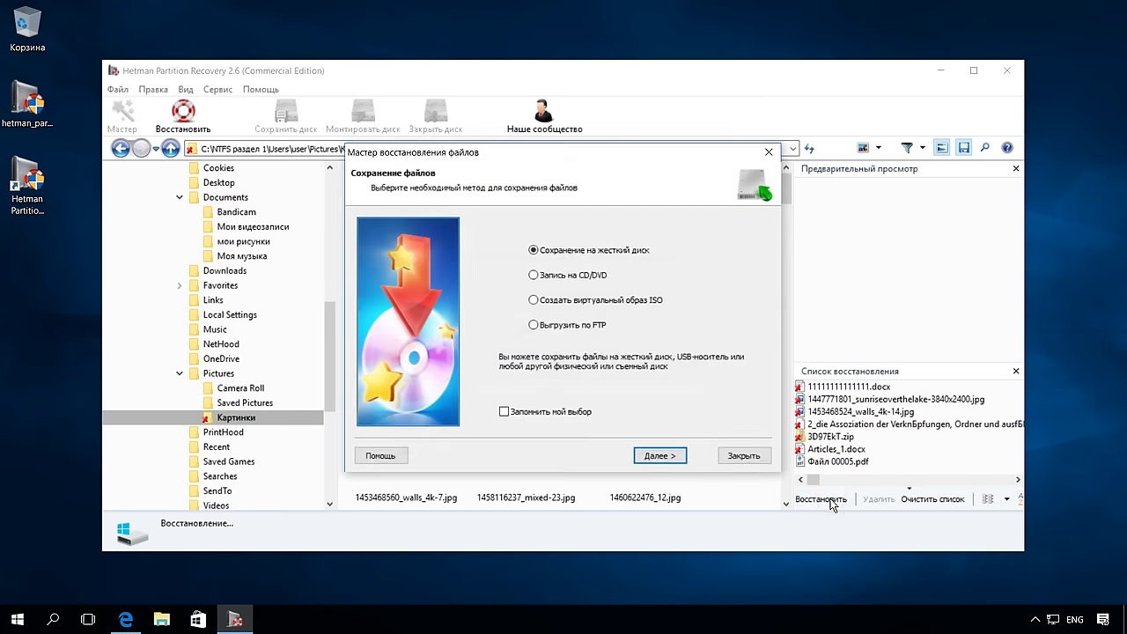
click(534, 325)
click(534, 299)
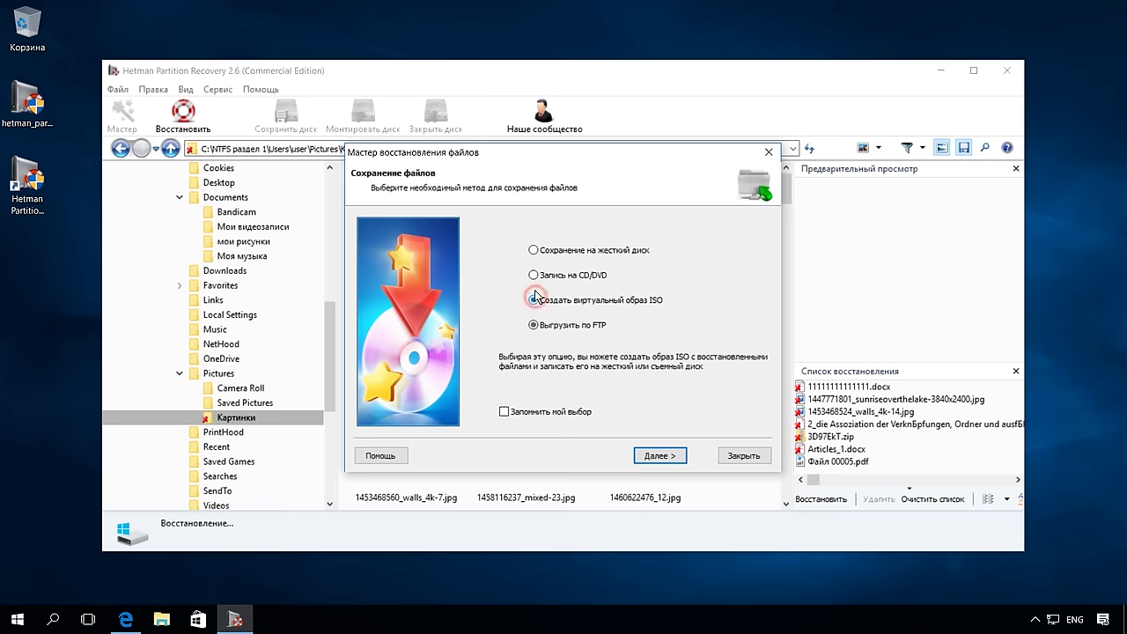
click(534, 276)
click(533, 251)
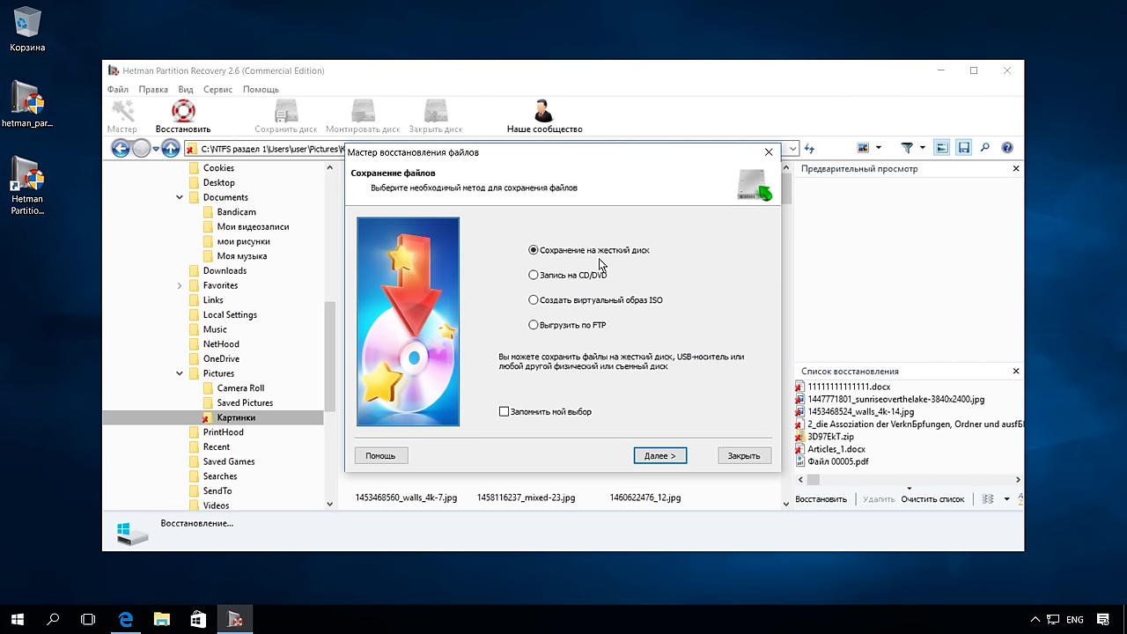
click(661, 455)
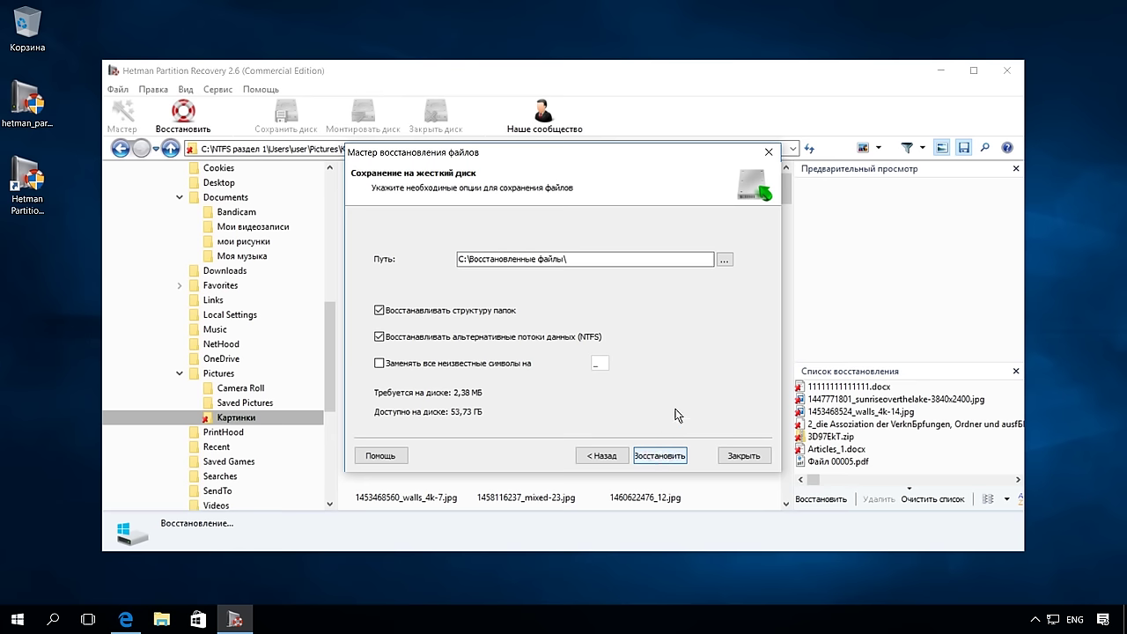
Create a new folder on Локальный диск (E:) as the save location and recover the listed files into it
click(724, 259)
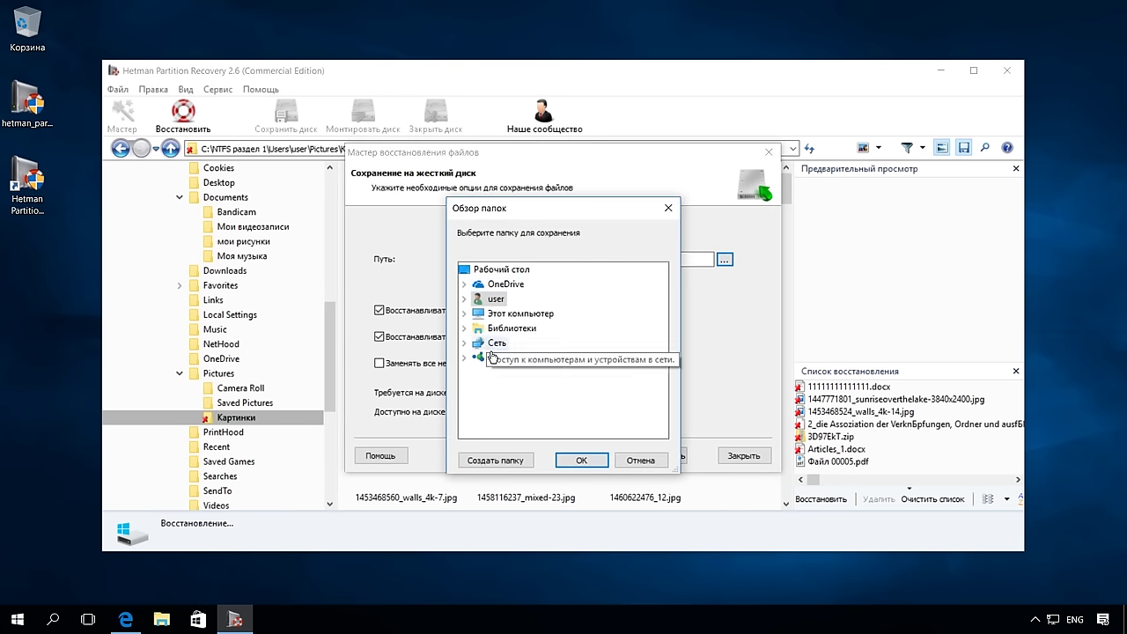
click(499, 316)
click(499, 316)
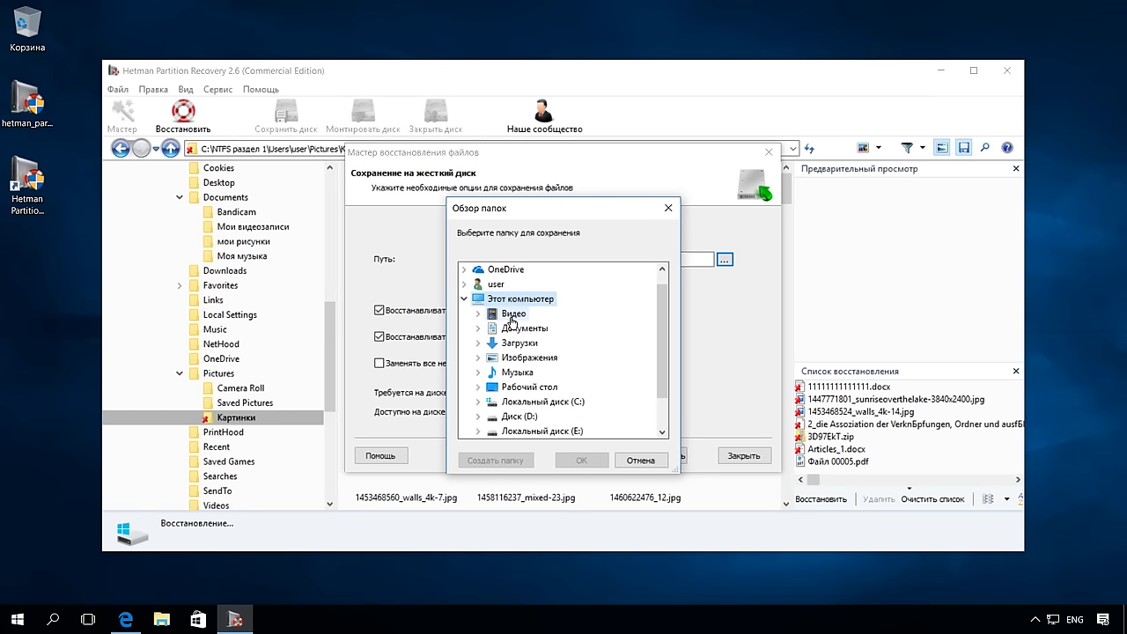
click(552, 430)
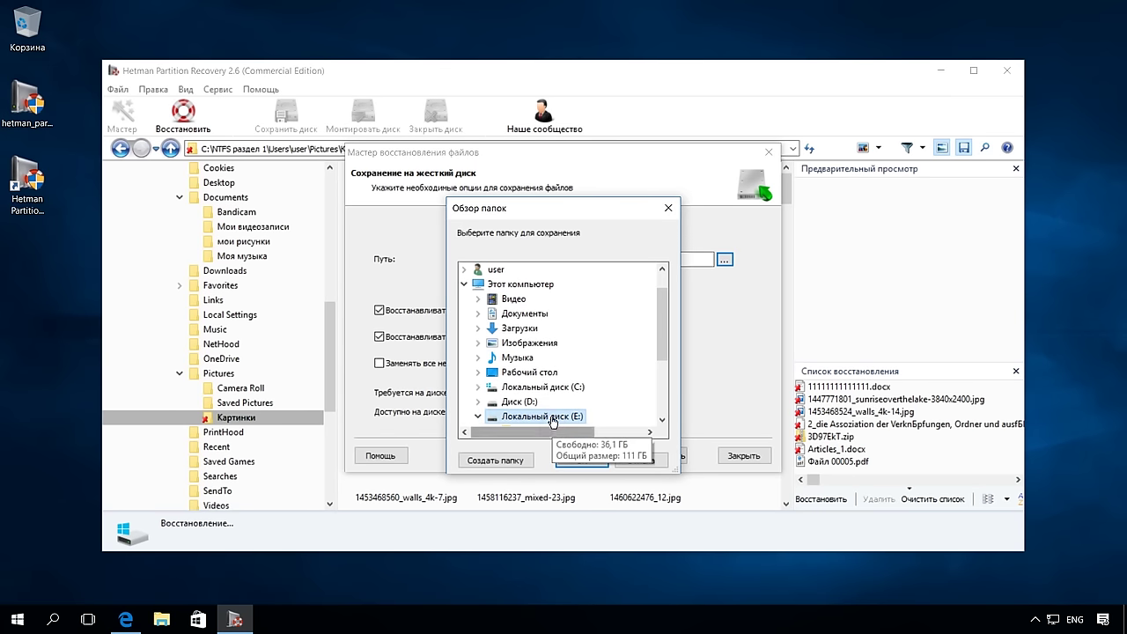
click(514, 459)
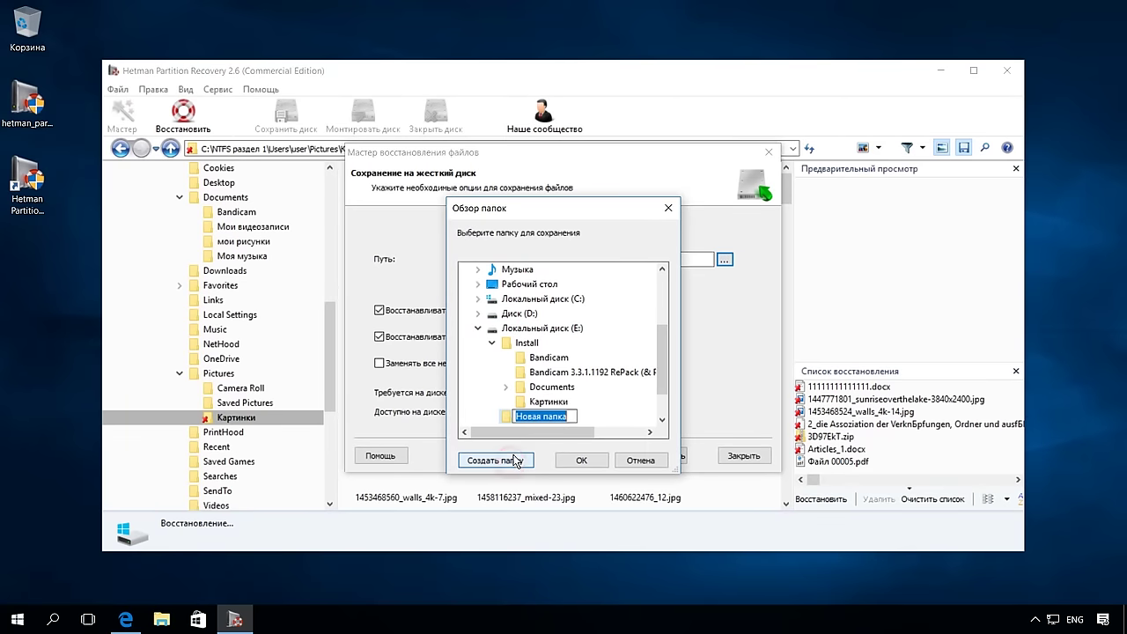
click(572, 458)
click(659, 455)
click(659, 455)
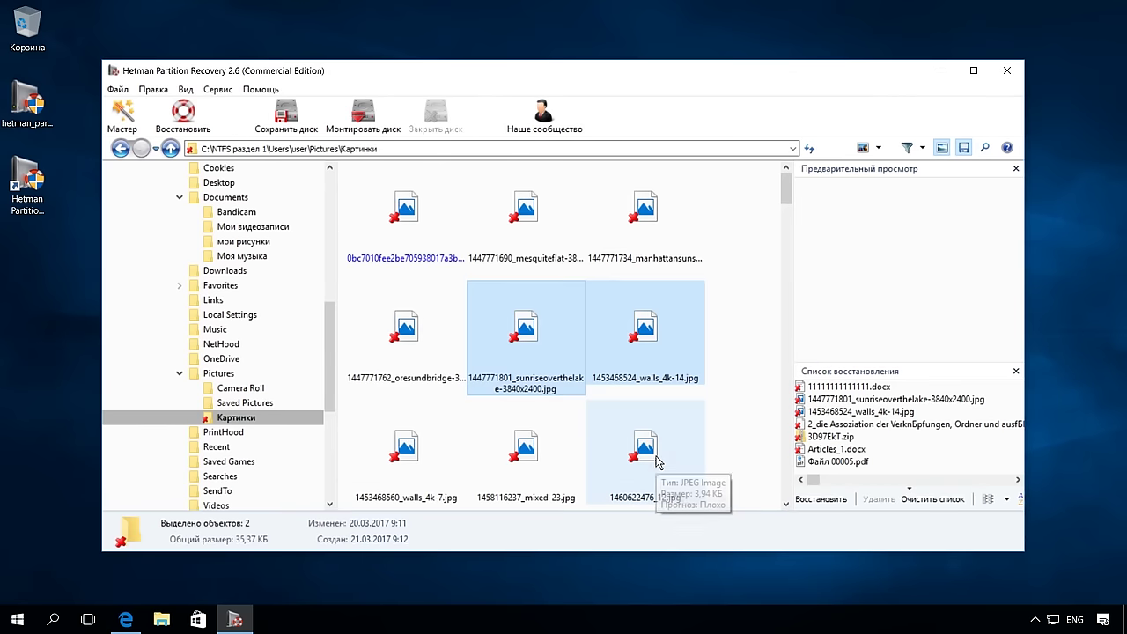
Switch to File Explorer and check the recovered files in Новая папка on Локальный диск (E:)
click(940, 70)
key(super+e)
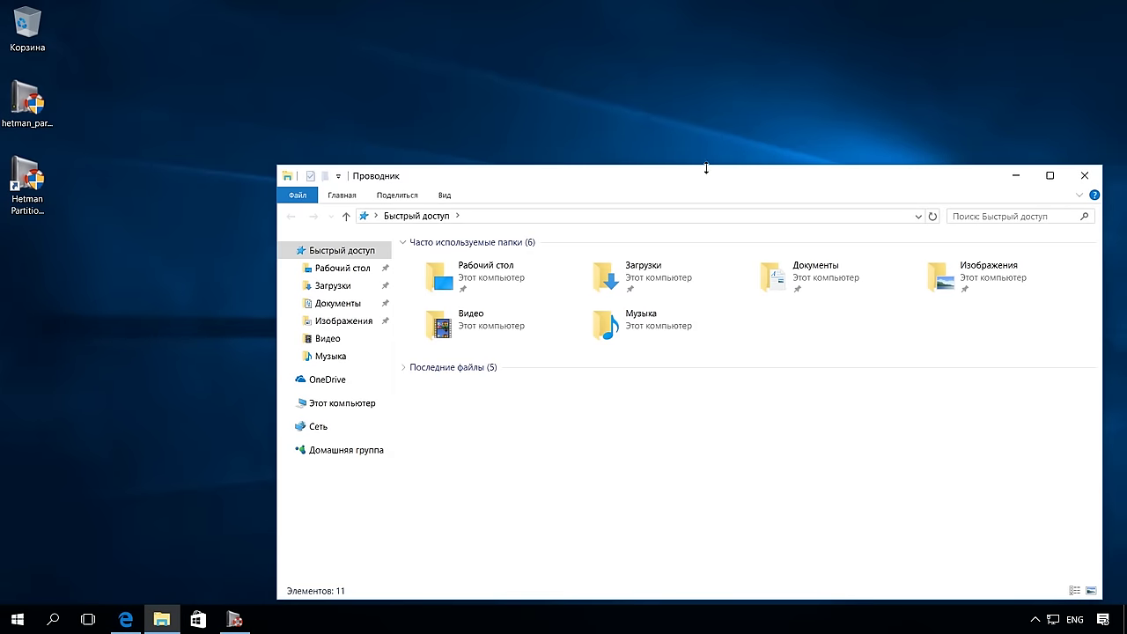
drag(491, 181, 415, 100)
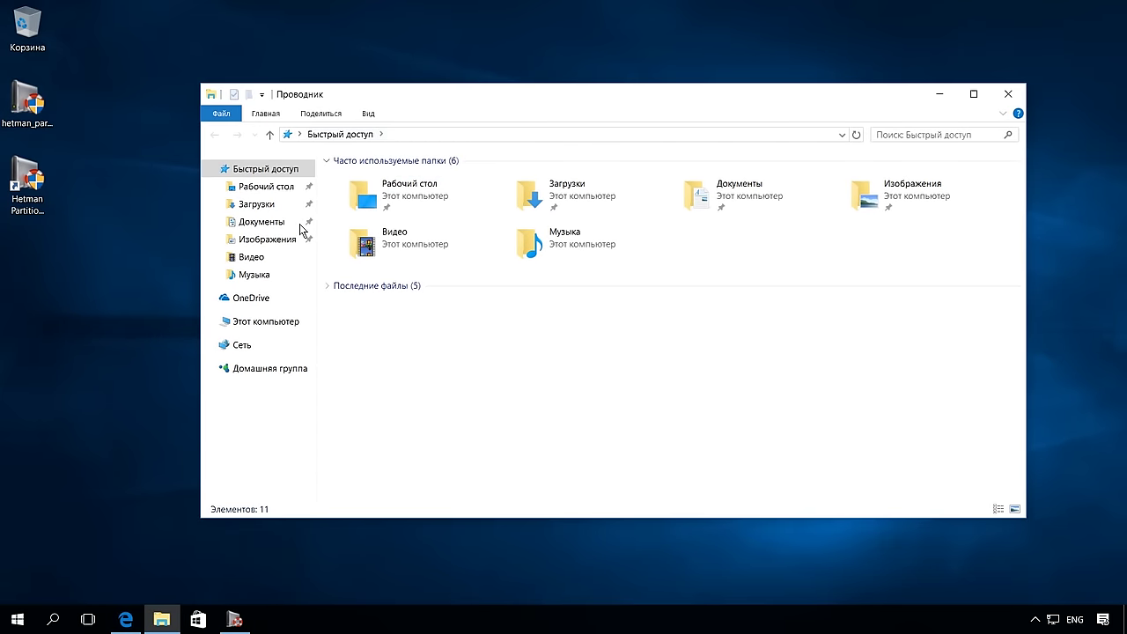
click(268, 323)
double_click(383, 345)
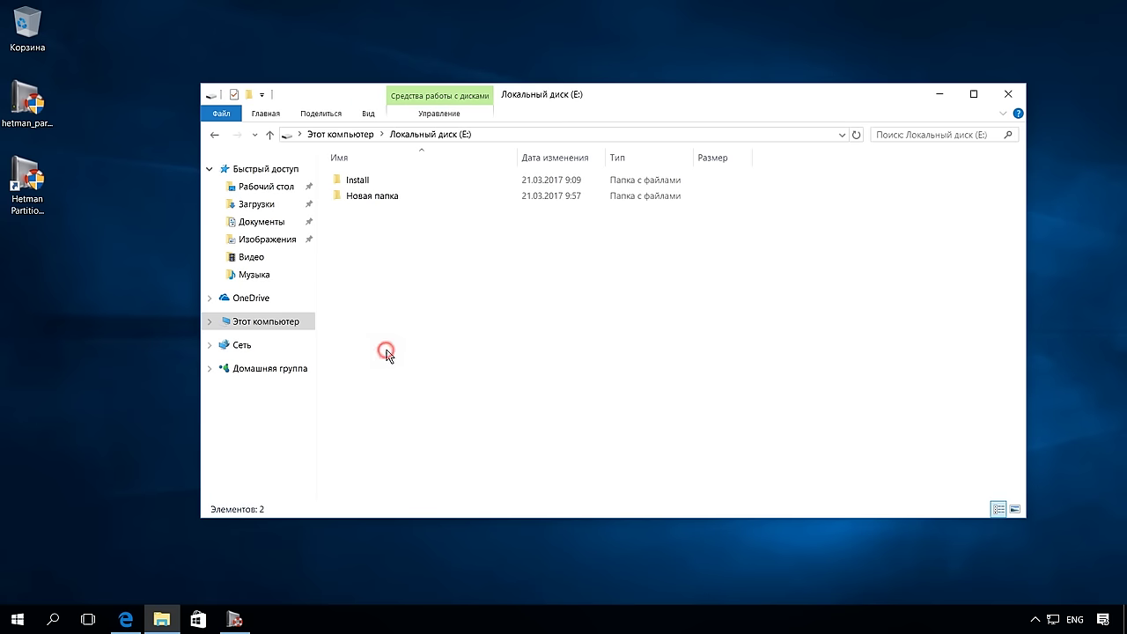
double_click(370, 199)
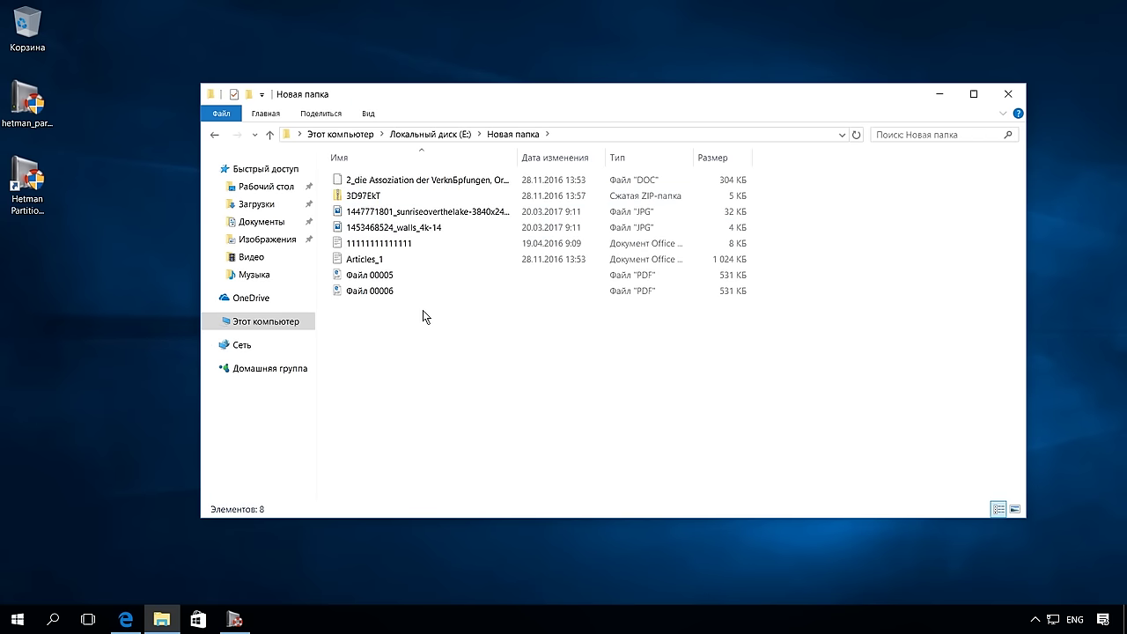
click(390, 313)
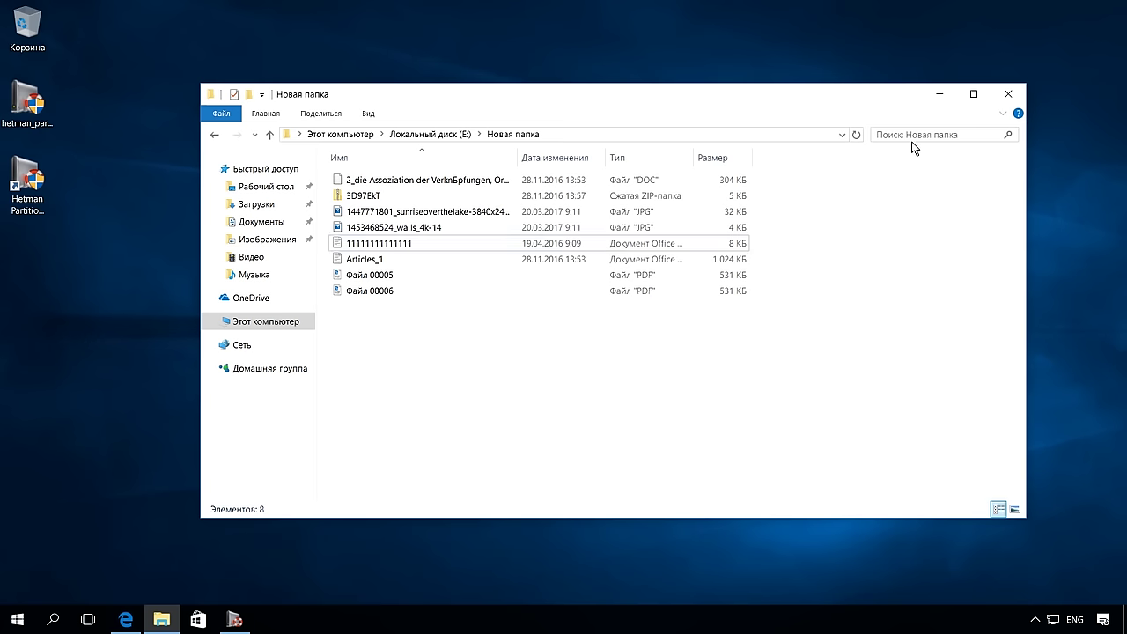
click(938, 93)
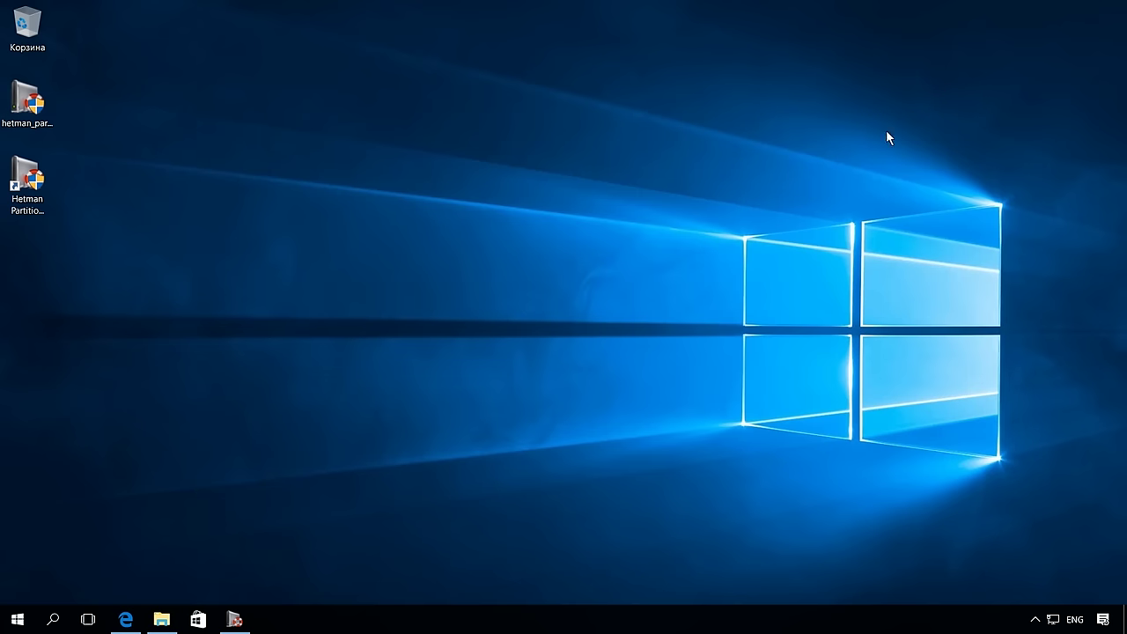
Switch back to Hetman Partition Recovery and run a full analysis of the physical disk ST3808110AS, stopping it early
click(236, 620)
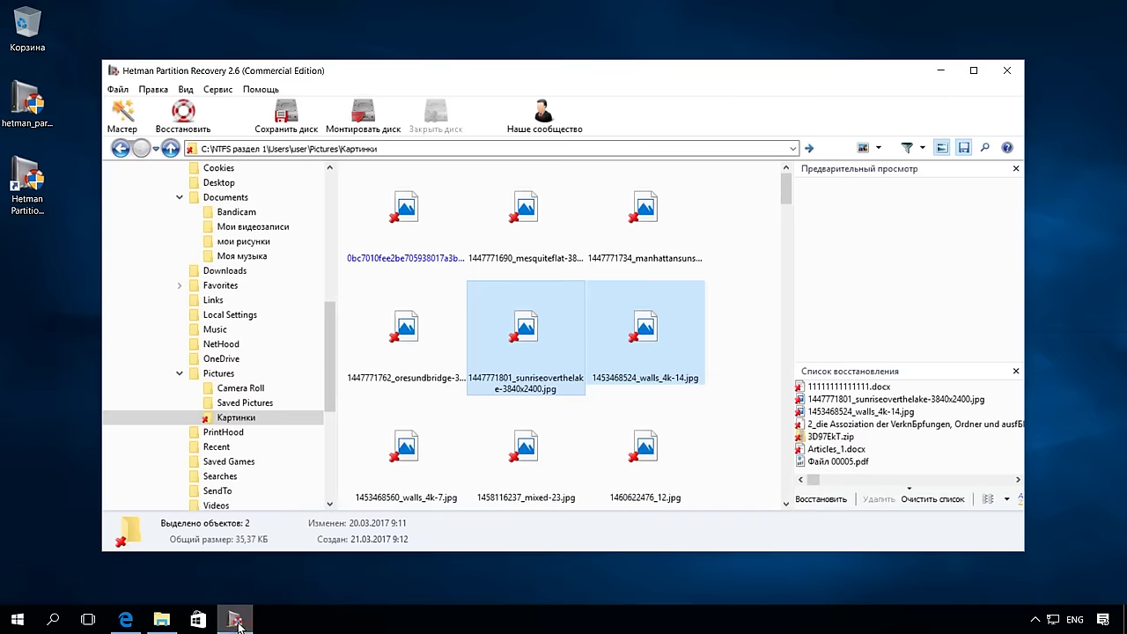
scroll(176, 387, up, 10)
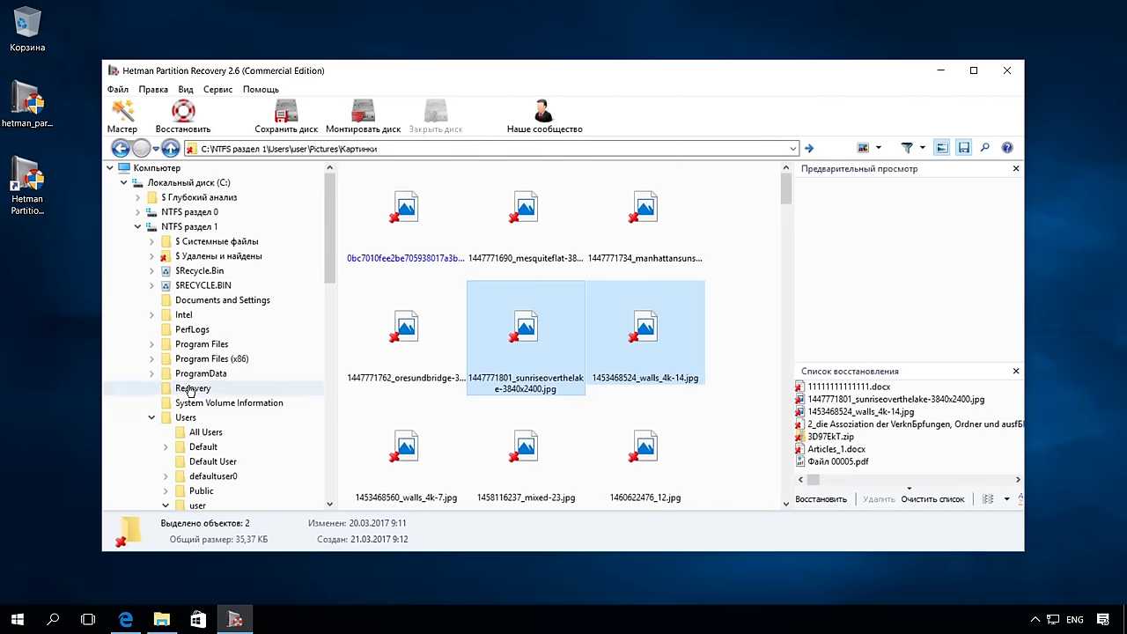
click(138, 227)
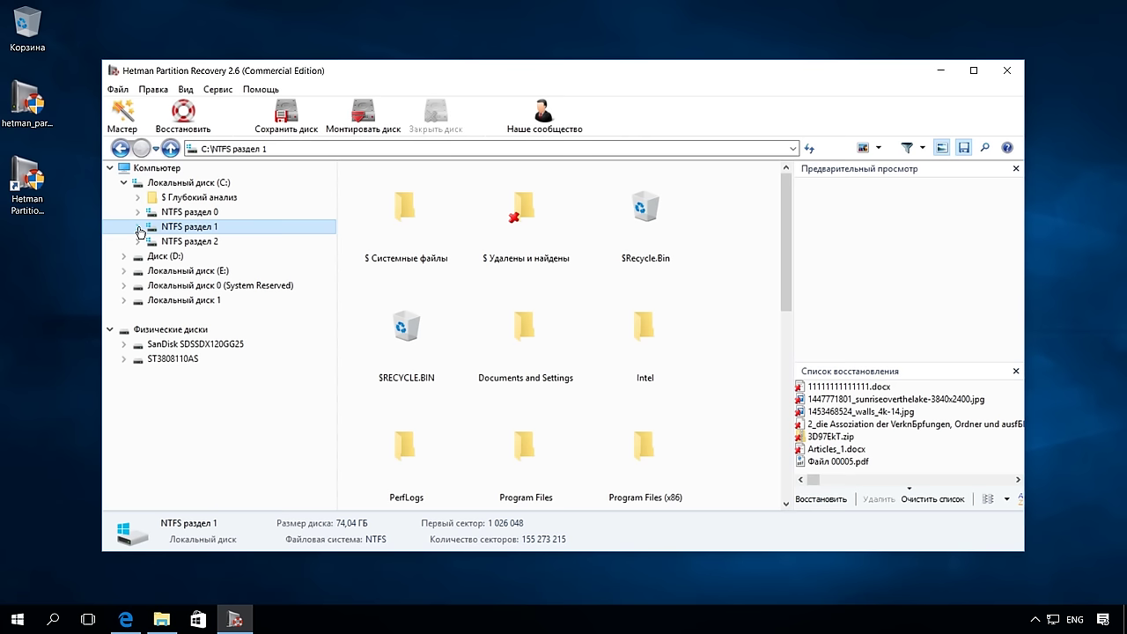
click(189, 330)
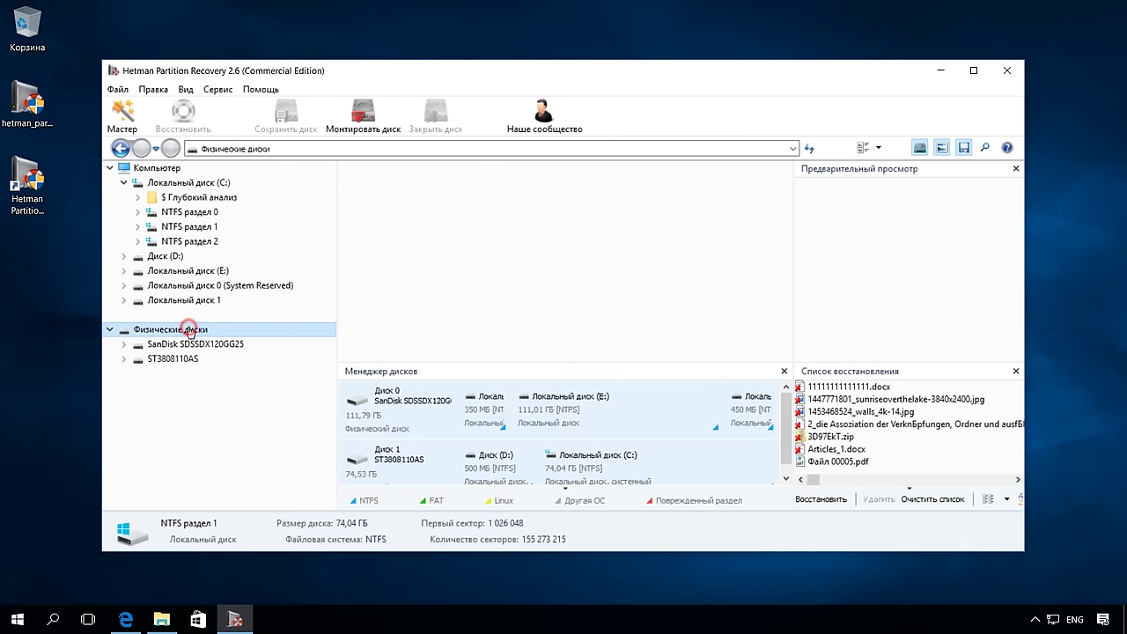
double_click(188, 360)
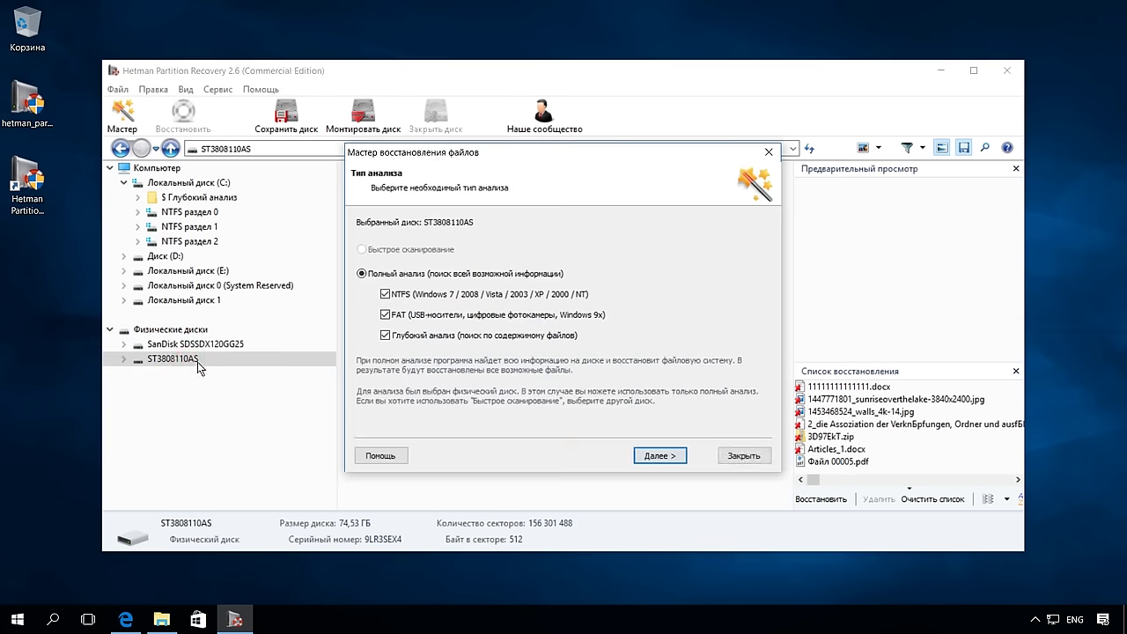
click(647, 456)
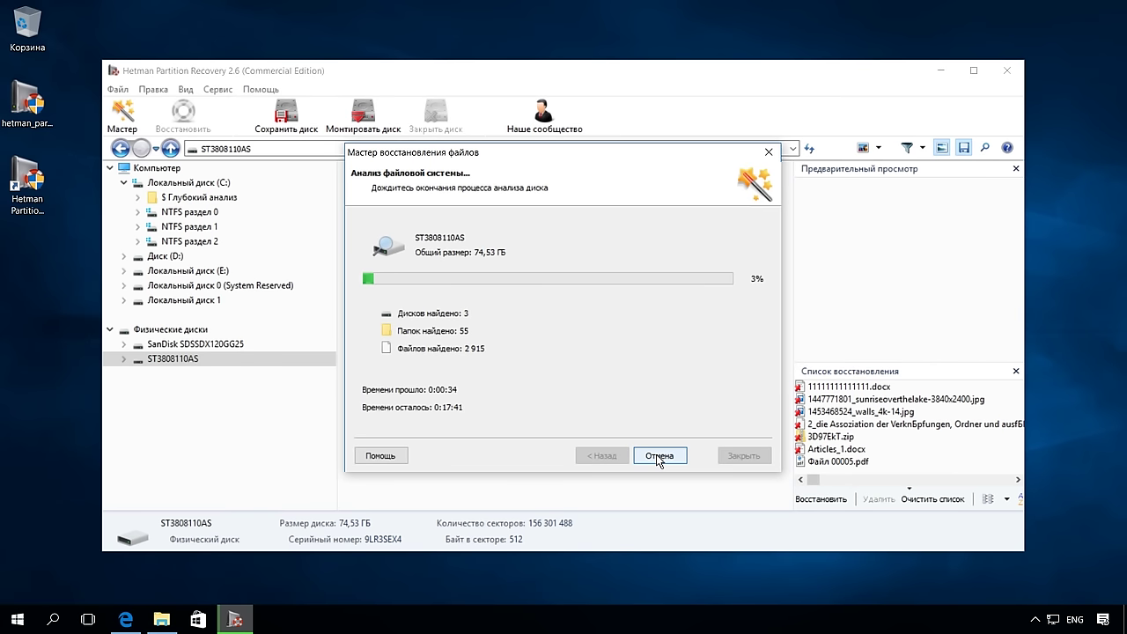
click(657, 456)
click(655, 456)
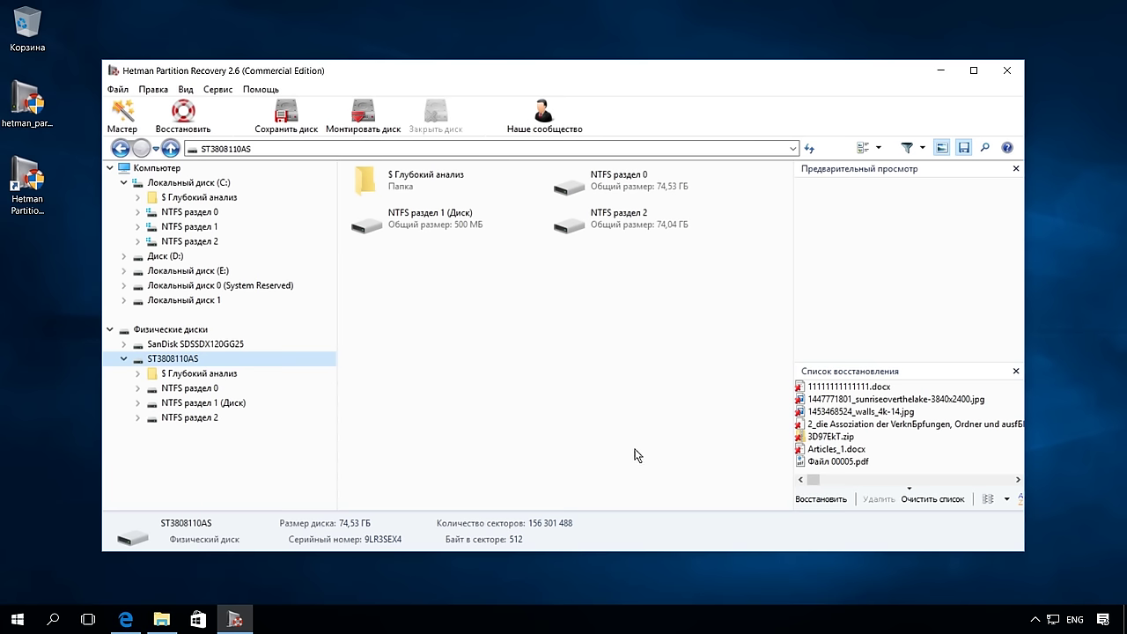
View the contents of NTFS раздел 2 and NTFS раздел 1 (Диск) found on the ST3808110AS physical disk
click(189, 417)
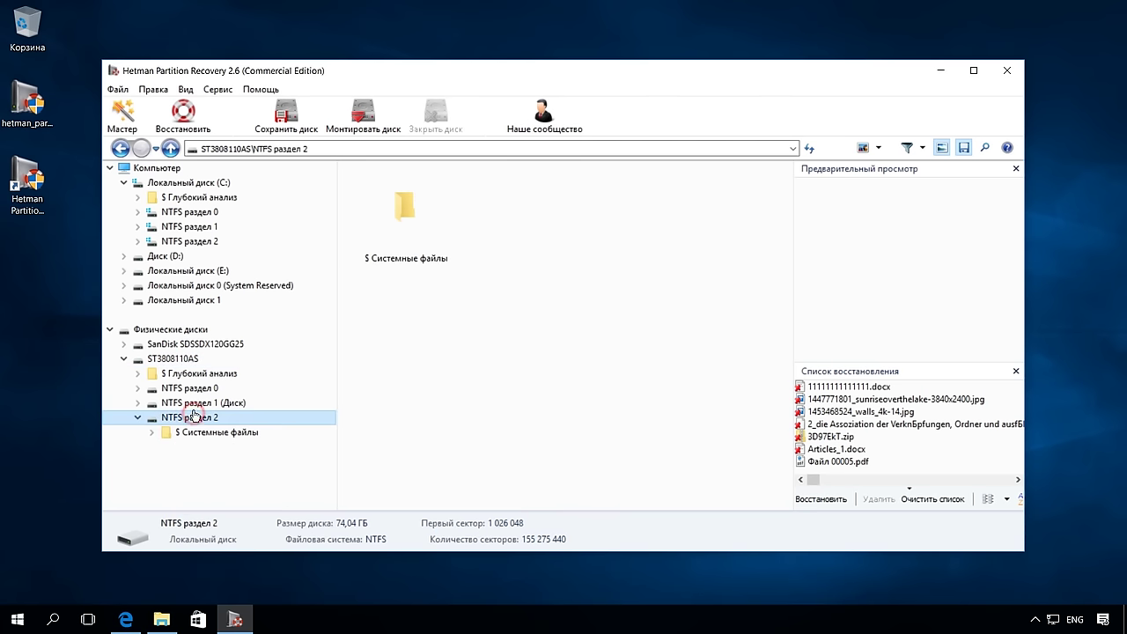
click(192, 402)
click(137, 403)
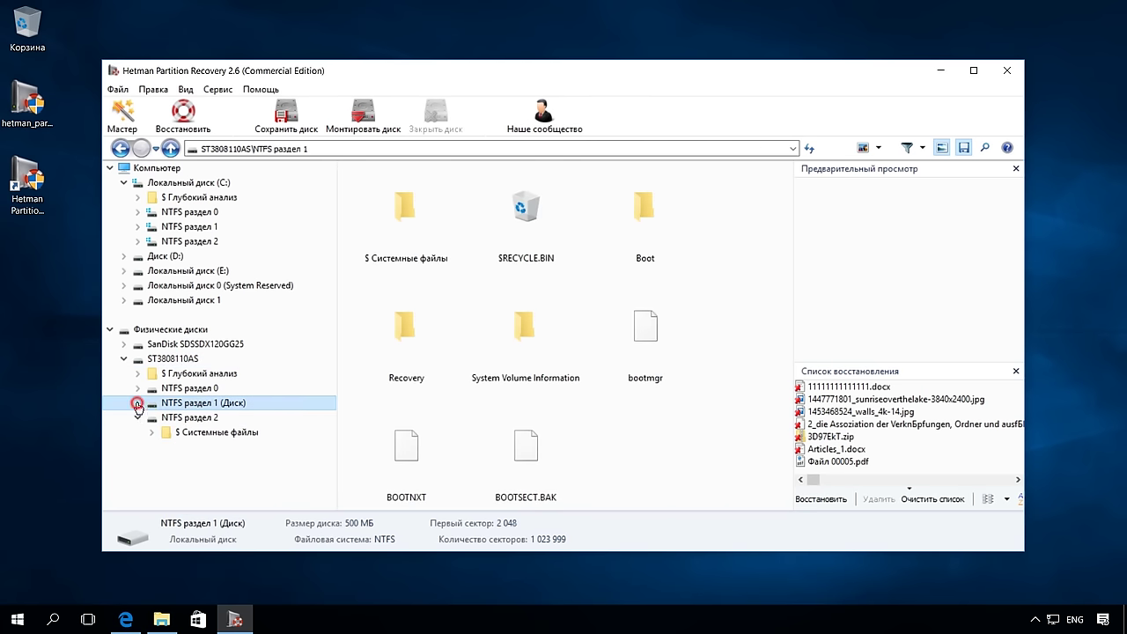
click(137, 418)
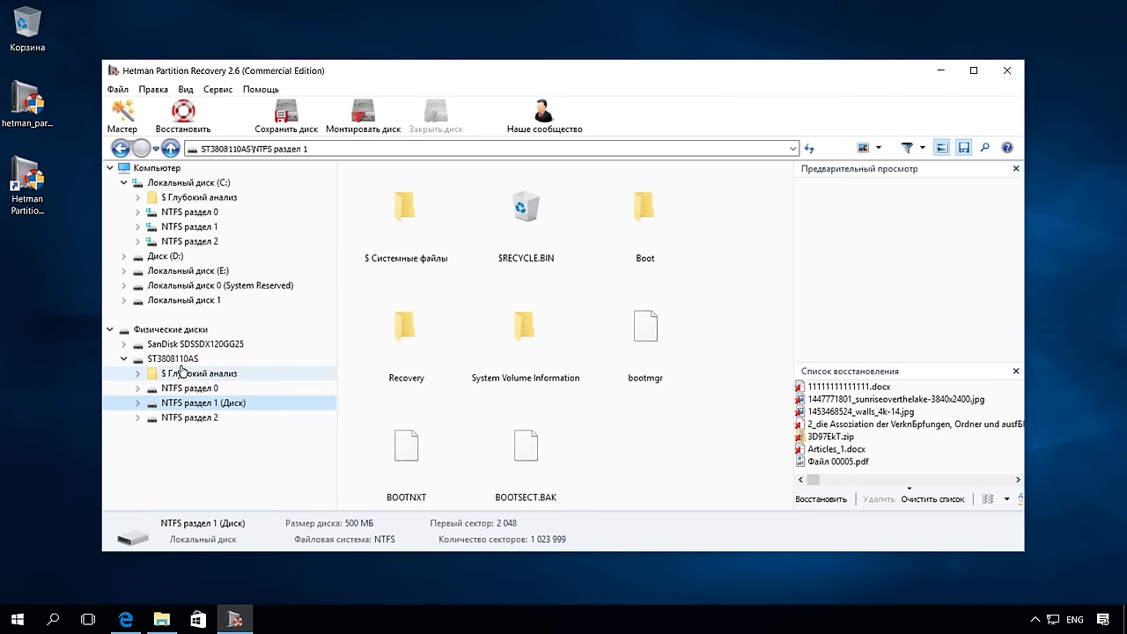